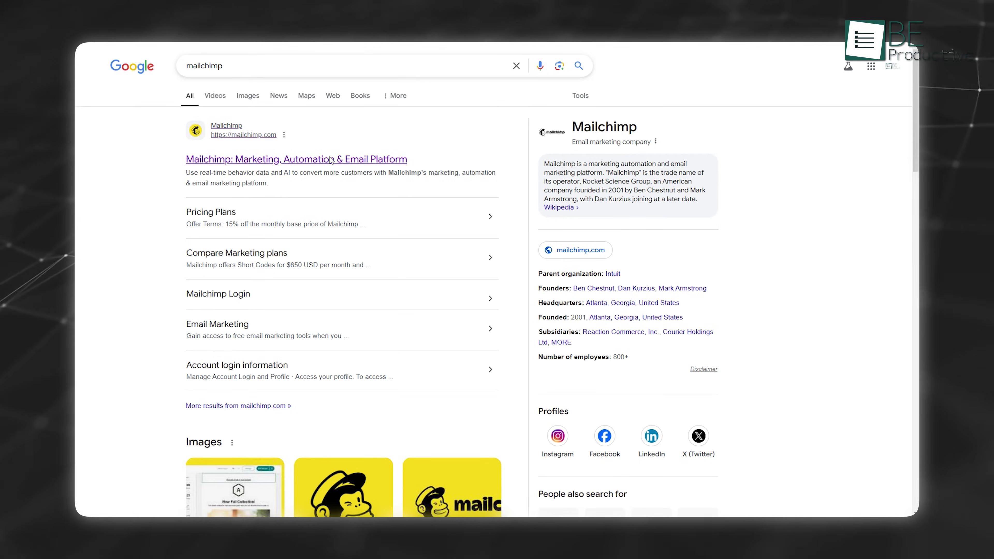
# Open the Mailchimp site and submit the sign-up form with the suggested username.
pyautogui.click(331, 159)
pyautogui.click(875, 107)
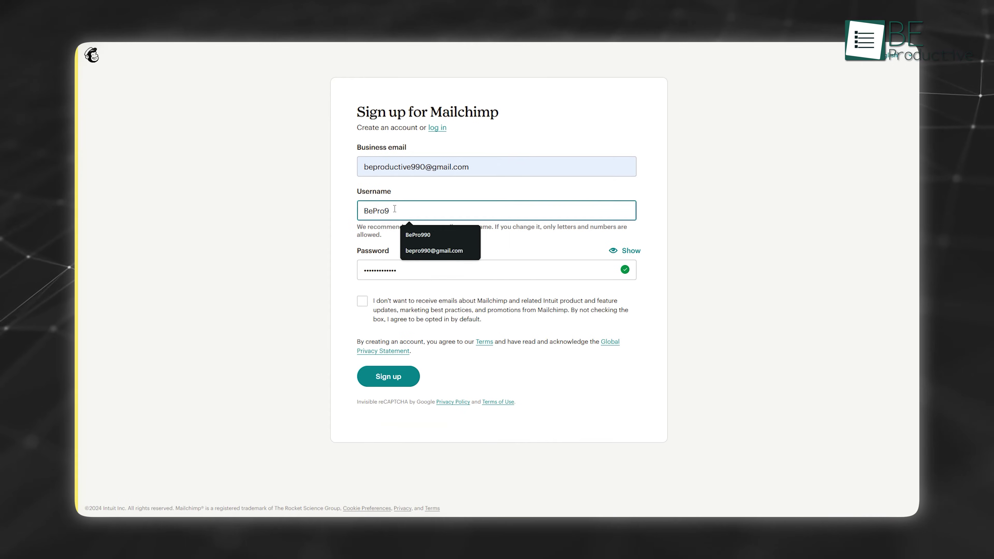
pyautogui.click(418, 283)
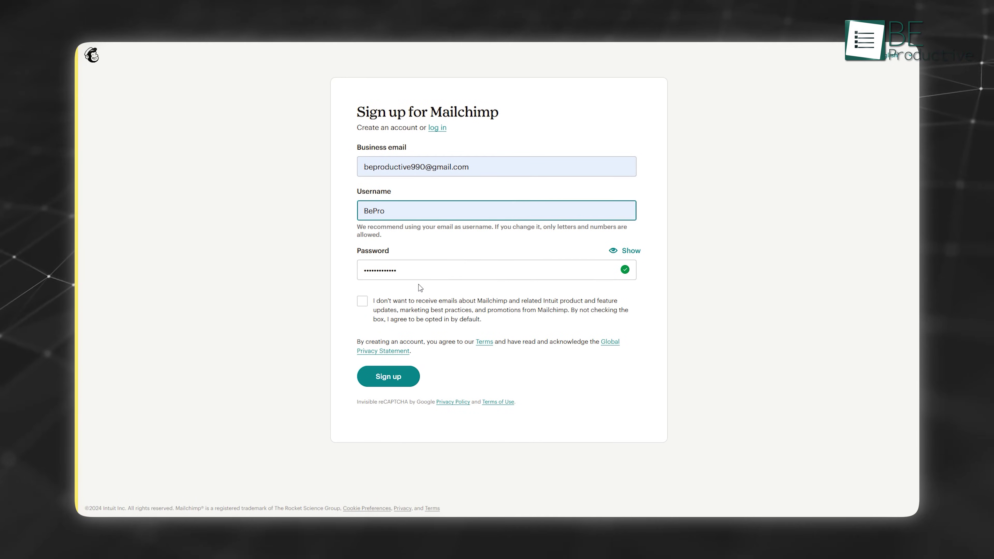
pyautogui.click(389, 379)
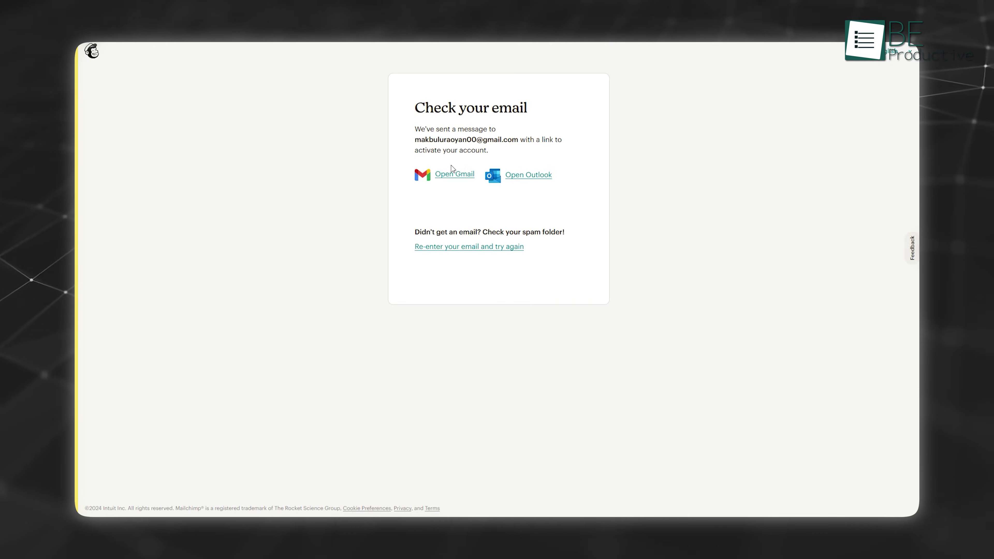
# Activate the new Mailchimp account from the activation email in Gmail.
pyautogui.click(454, 174)
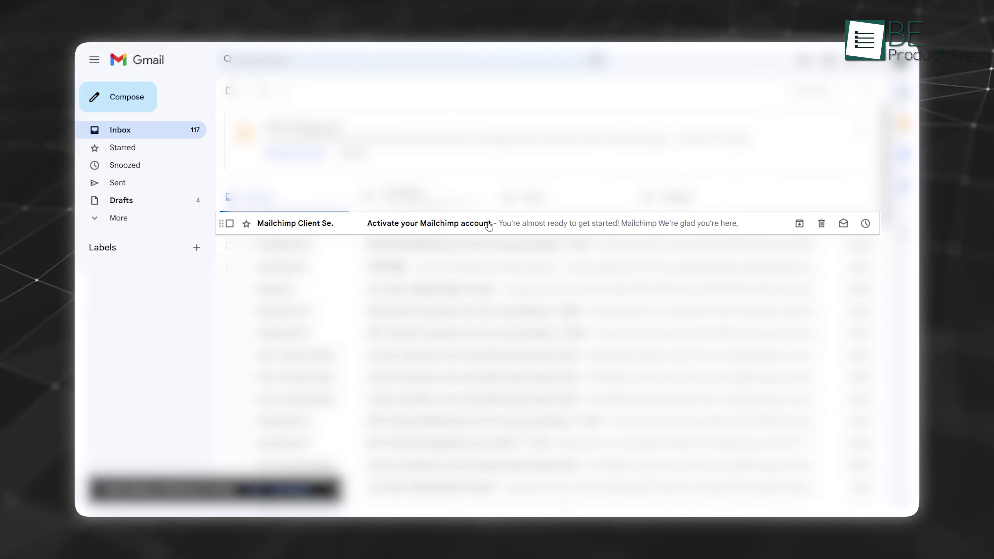
pyautogui.click(488, 226)
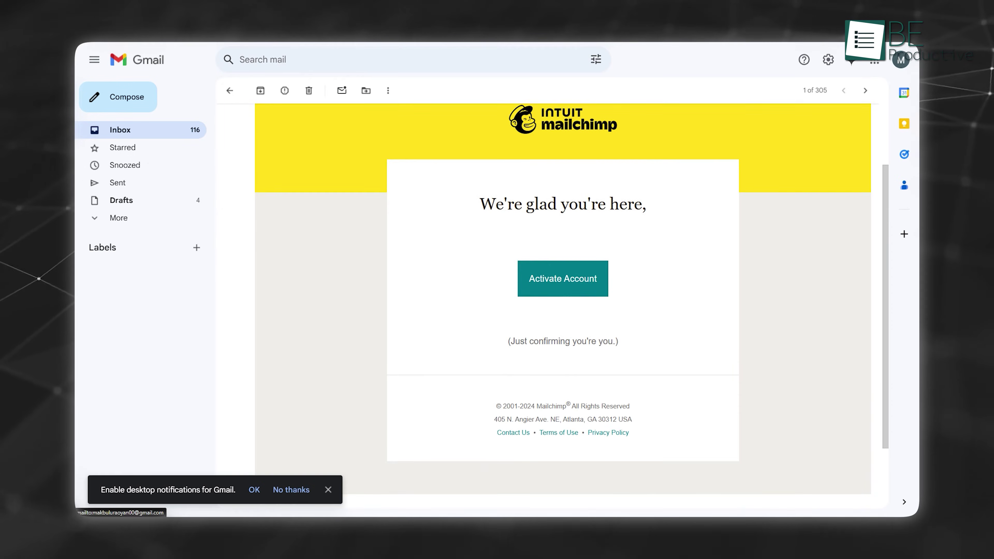
pyautogui.scroll(1, 535, 227)
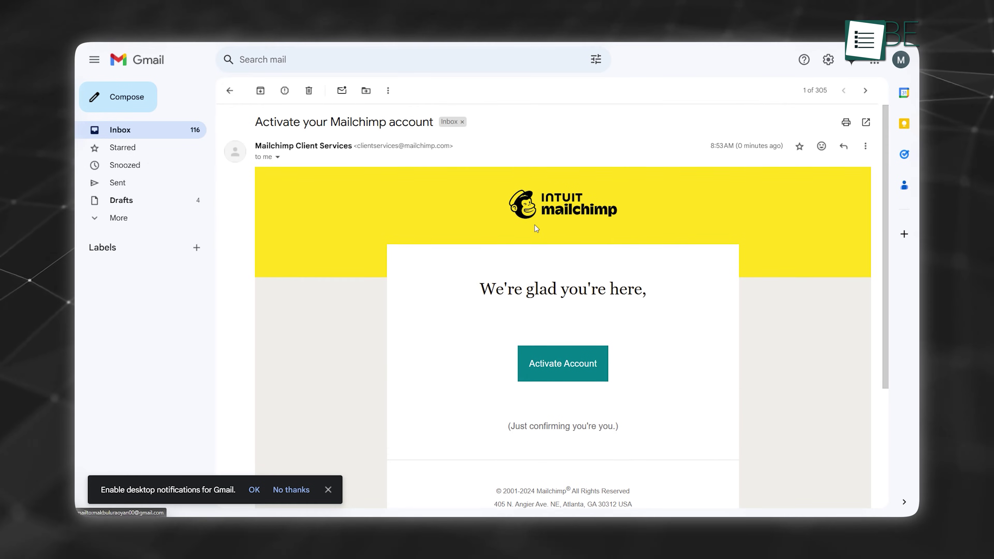
pyautogui.click(565, 364)
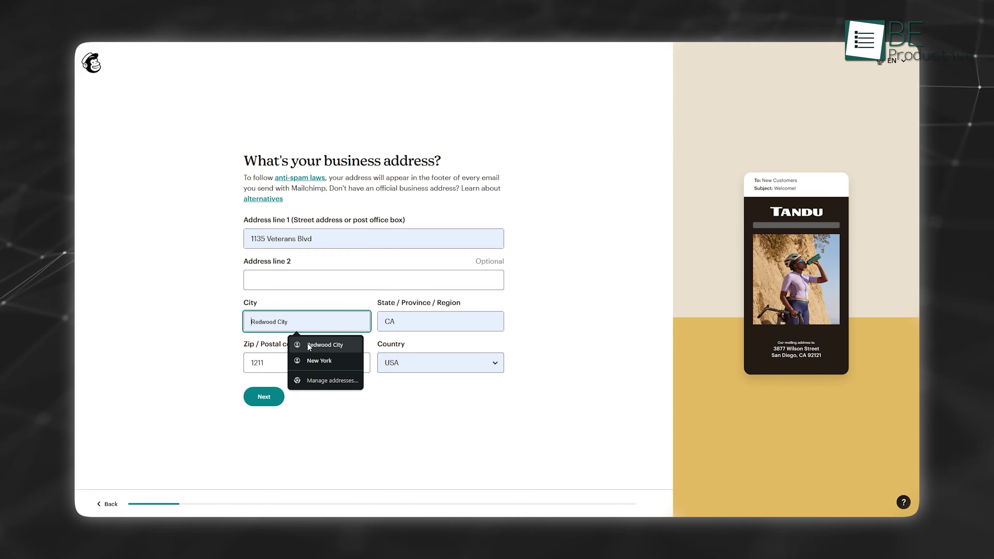
# Finish onboarding with the business city and zip and 'Media, content, or software', then view Account & billing.
pyautogui.click(309, 345)
pyautogui.click(274, 366)
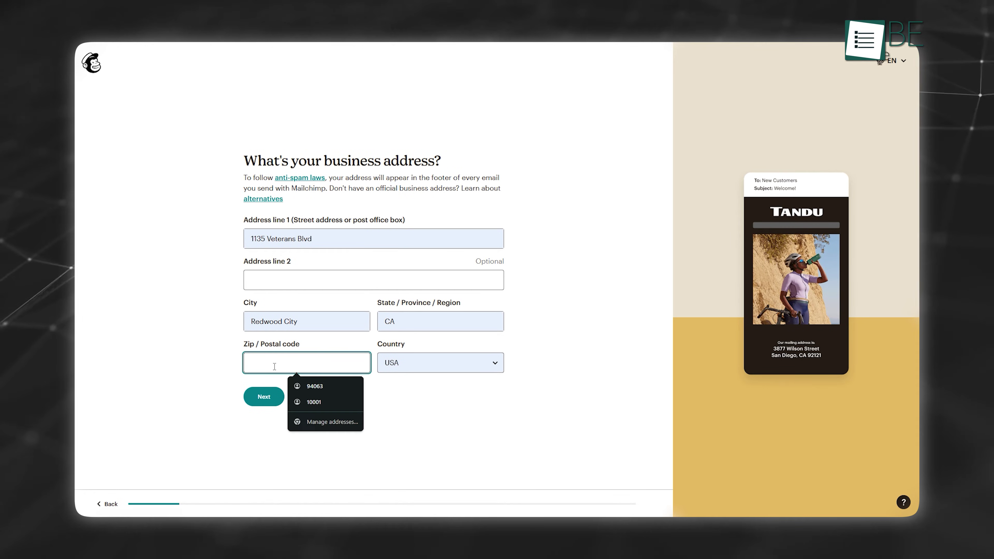
pyautogui.click(310, 386)
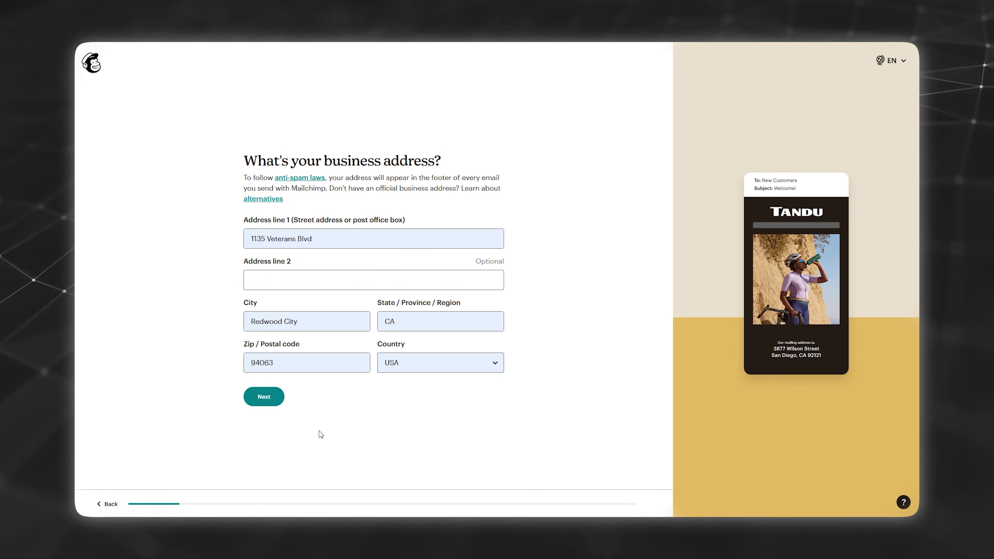
pyautogui.press('Return')
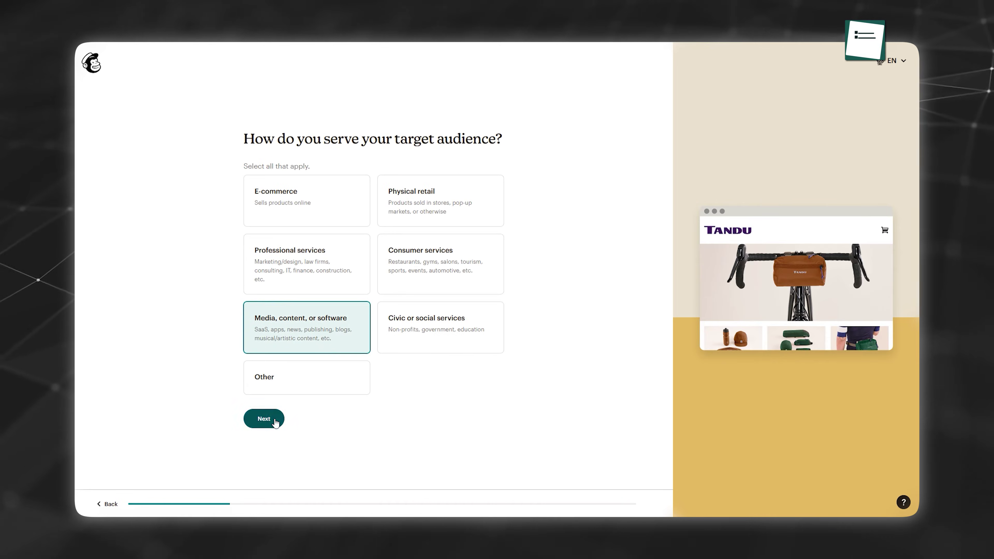
pyautogui.click(274, 420)
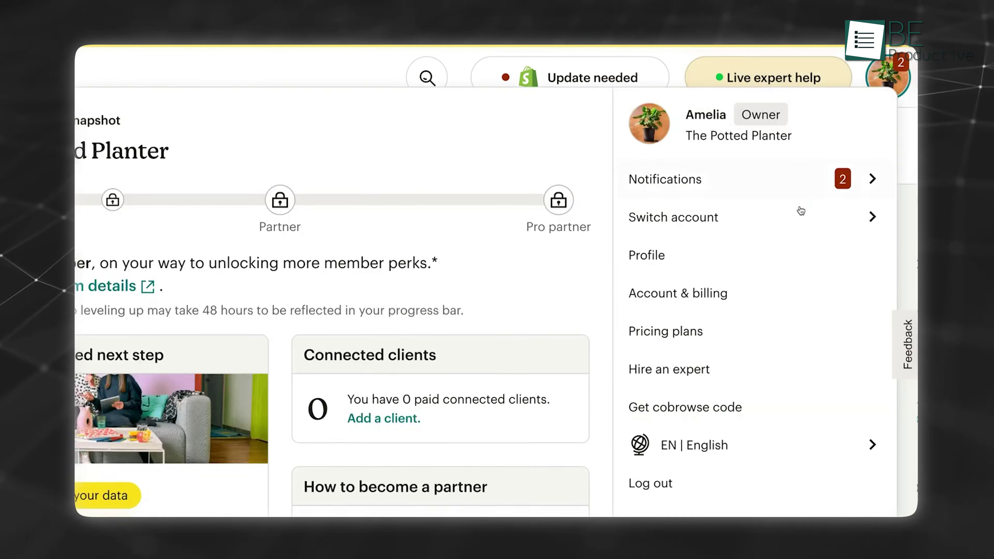
pyautogui.click(747, 290)
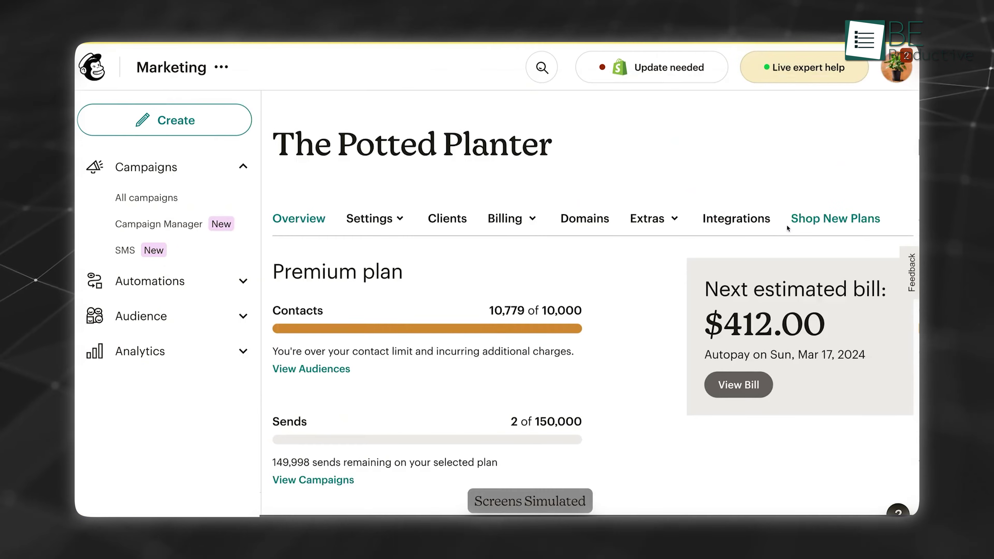
# Verify the sending email address under Domains and confirm the domain shows as Authenticated.
pyautogui.click(578, 234)
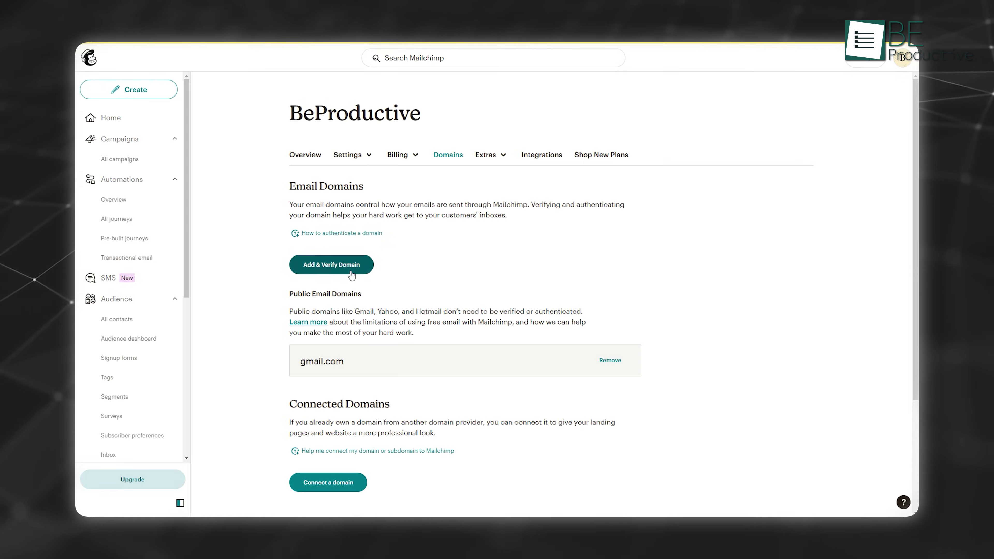
pyautogui.click(350, 274)
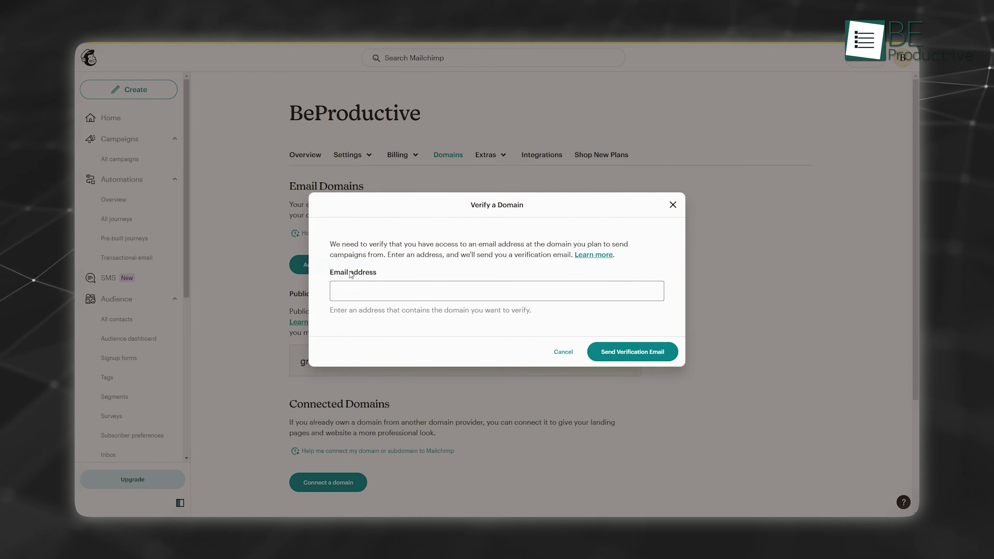
pyautogui.click(356, 287)
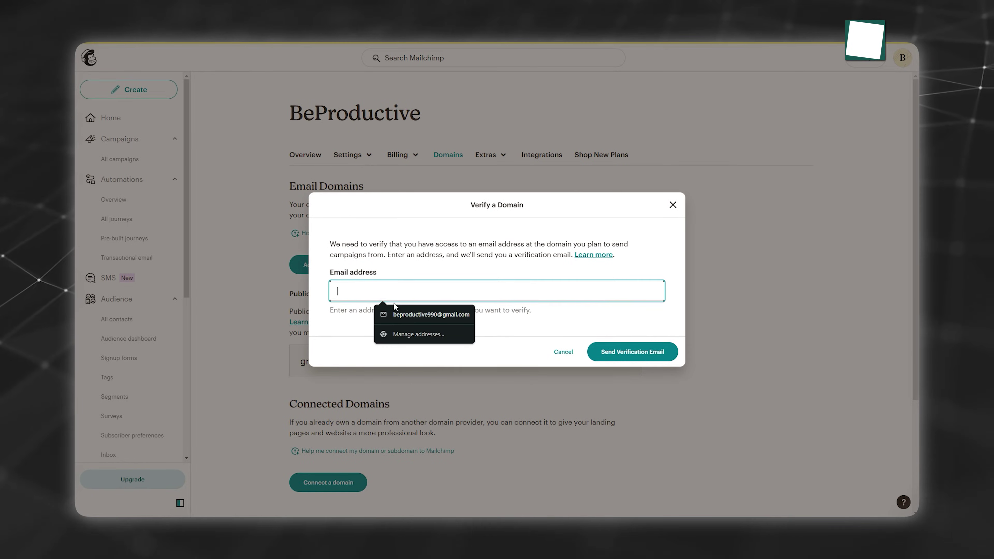
pyautogui.click(402, 312)
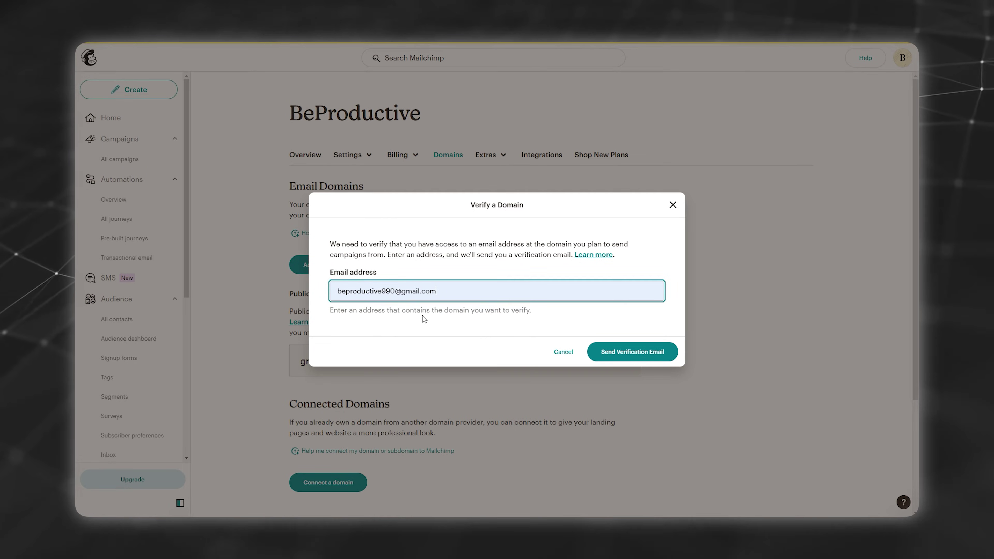
pyautogui.click(628, 354)
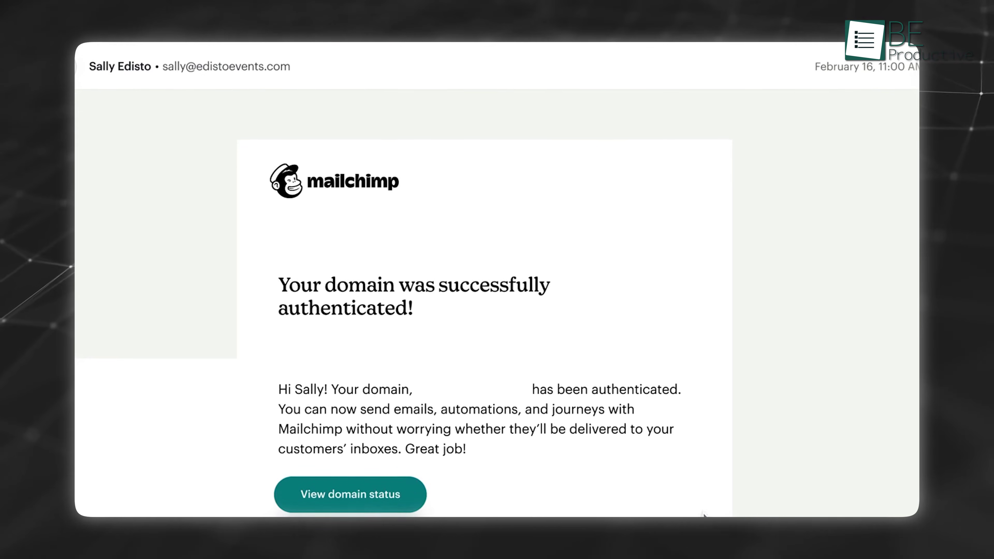
pyautogui.click(350, 489)
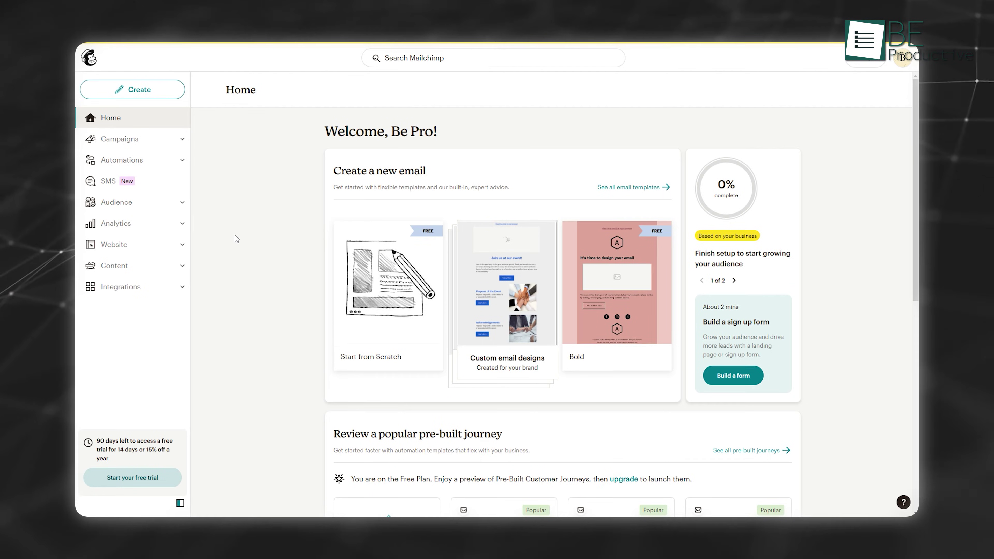
# Go to All contacts and view the BeProductive audience's Tags page.
pyautogui.click(183, 208)
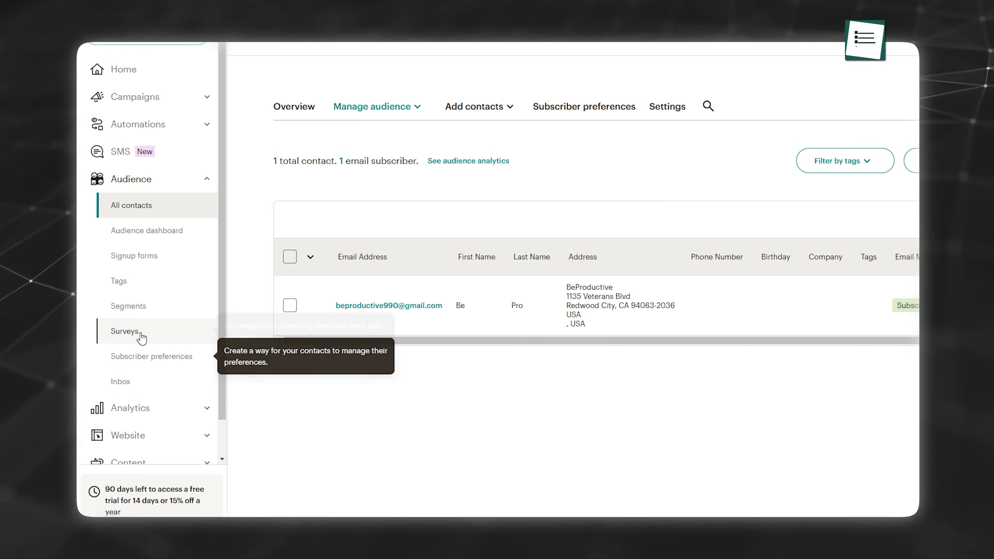
pyautogui.click(129, 288)
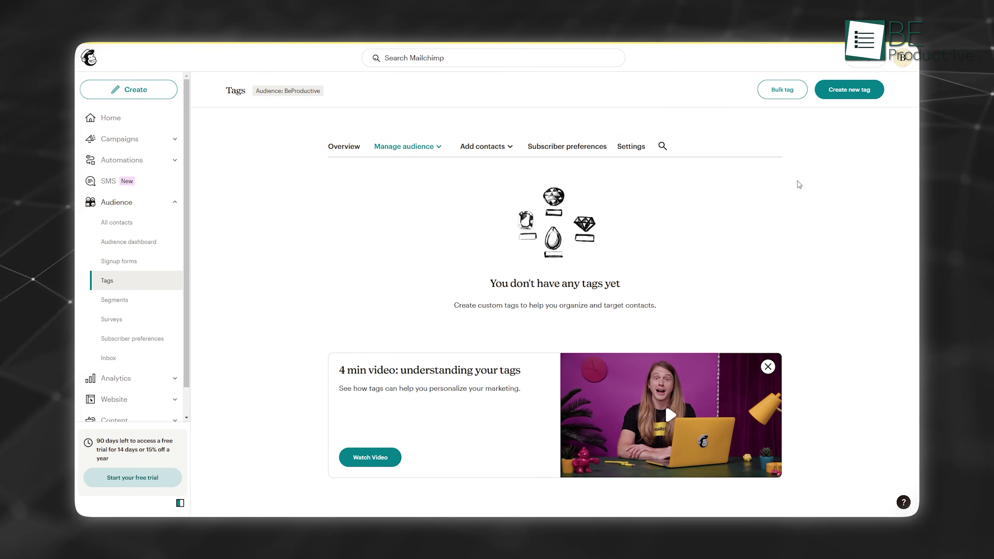
# Create the Website Subscriber and Sunday Event tags.
pyautogui.click(837, 92)
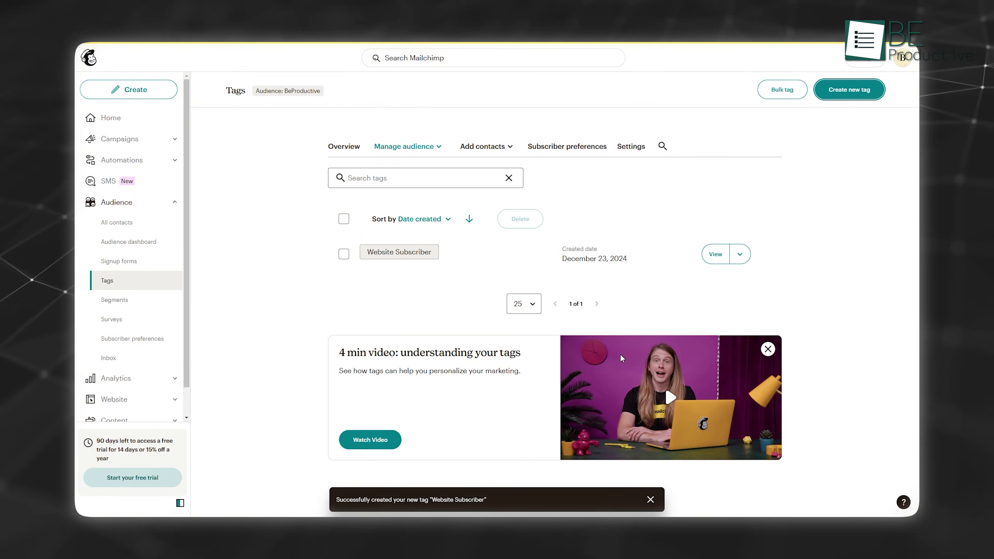
pyautogui.write('ay Event')
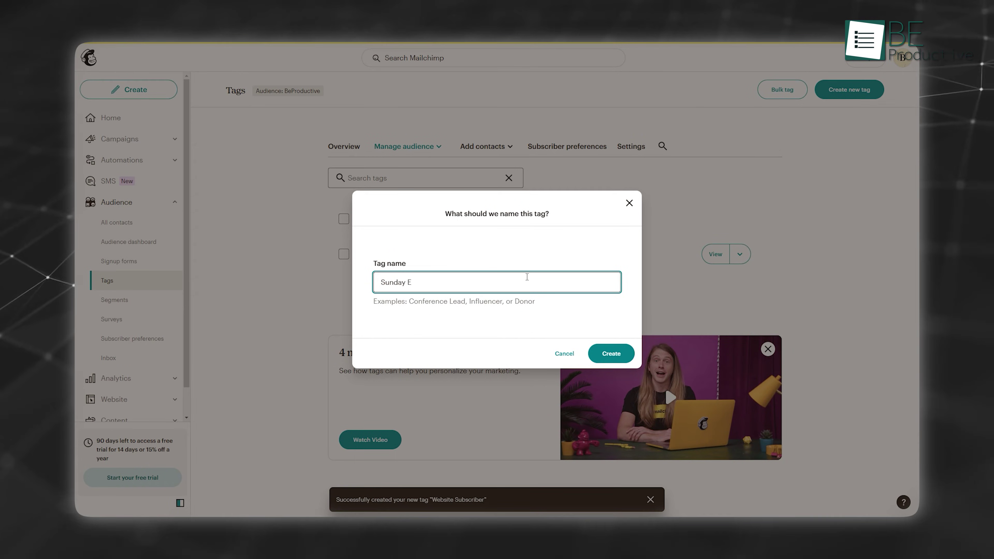
pyautogui.press('Return')
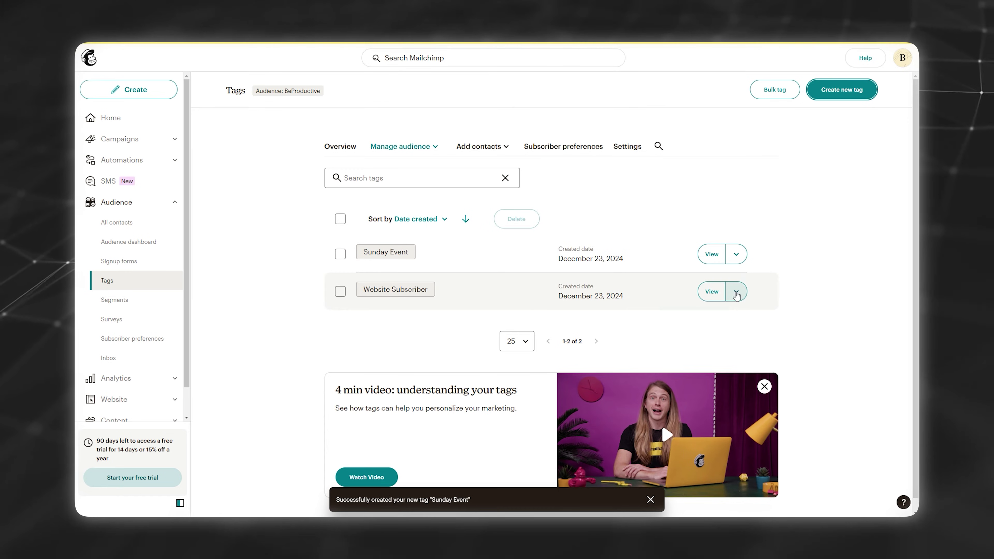
pyautogui.click(736, 293)
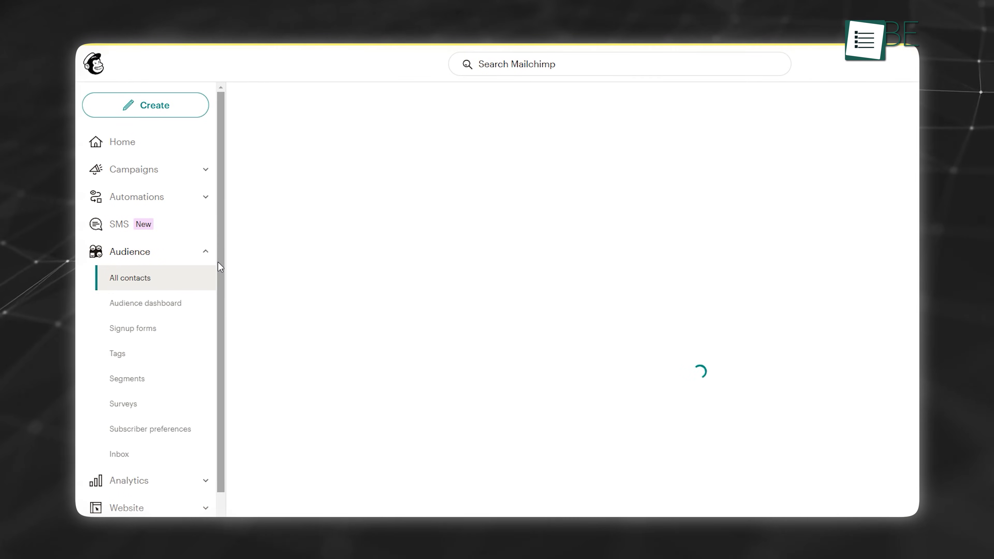
# Start a new pop-up signup form named 'Sign UP'.
pyautogui.click(166, 335)
pyautogui.scroll(-5, 307, 364)
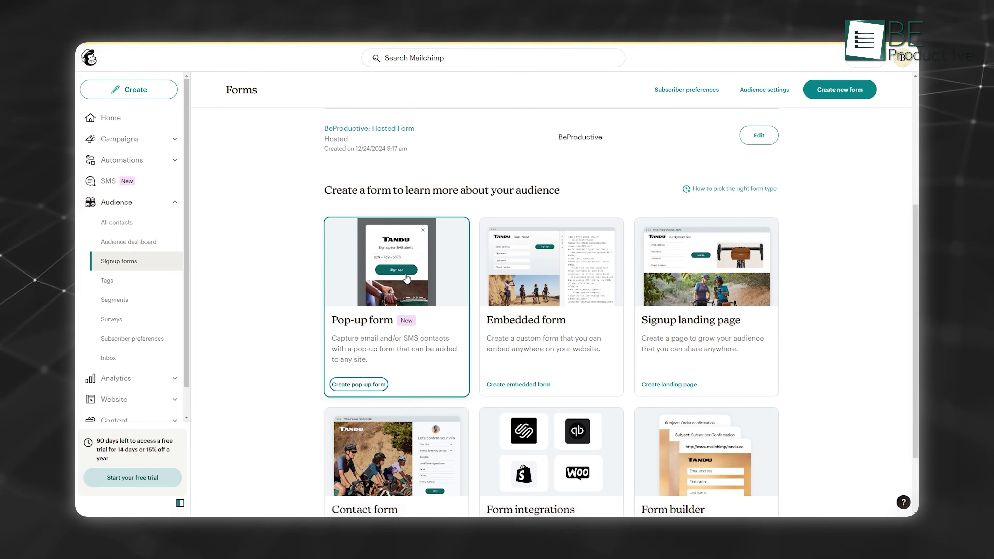
pyautogui.click(406, 278)
pyautogui.write('S')
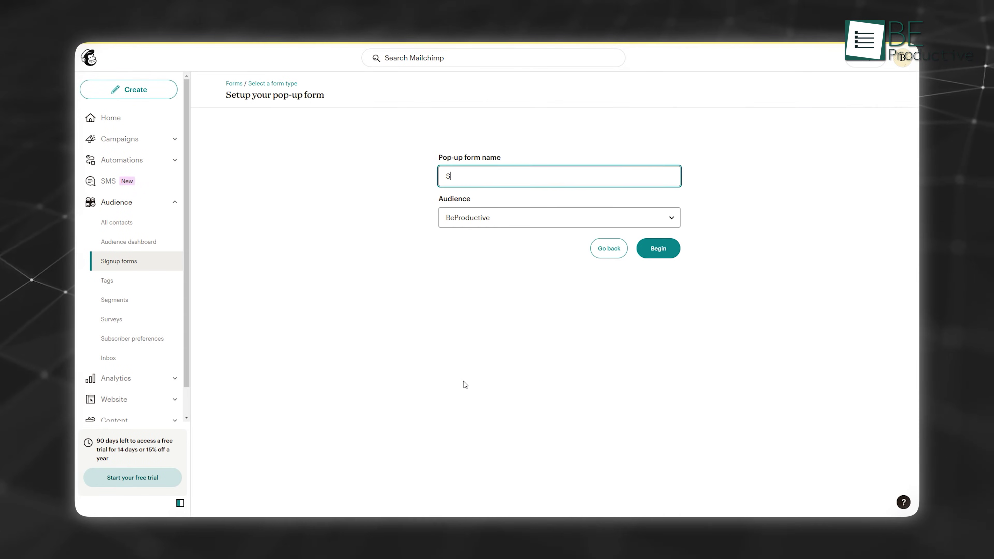
pyautogui.write('ign UP')
# Switch the pop-up to the email signup layout and relabel its email field 'Your Email'.
pyautogui.press('Return')
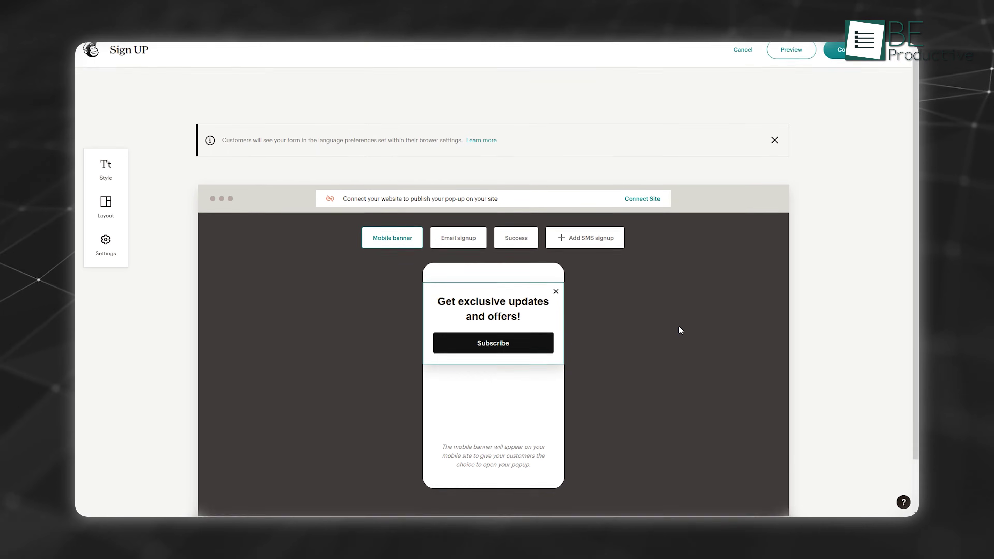
pyautogui.scroll(-2, 678, 325)
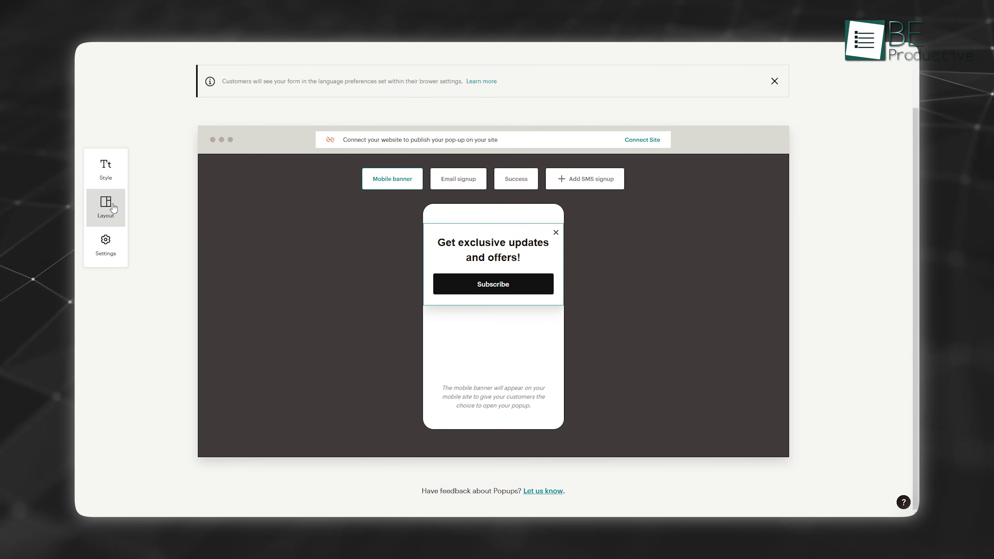
pyautogui.click(106, 206)
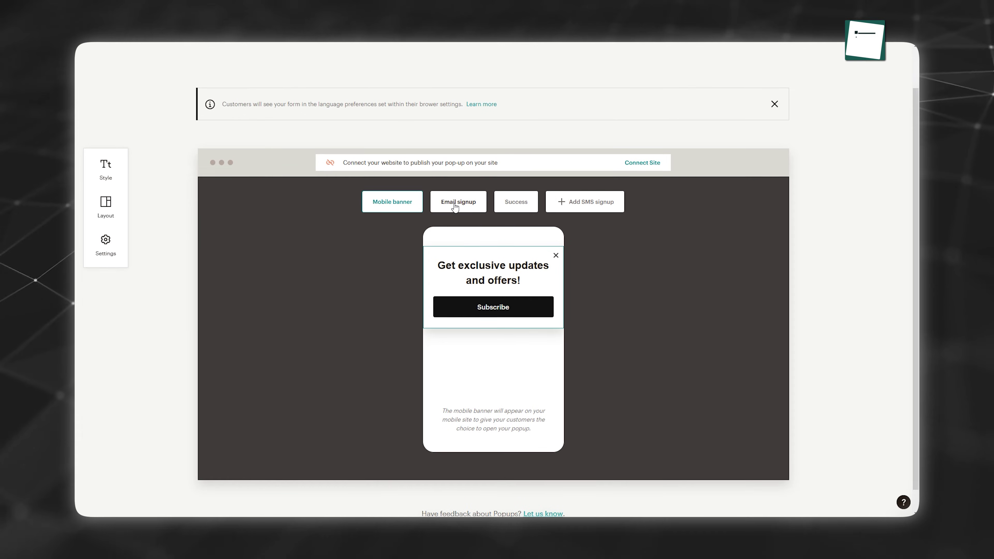
pyautogui.click(460, 181)
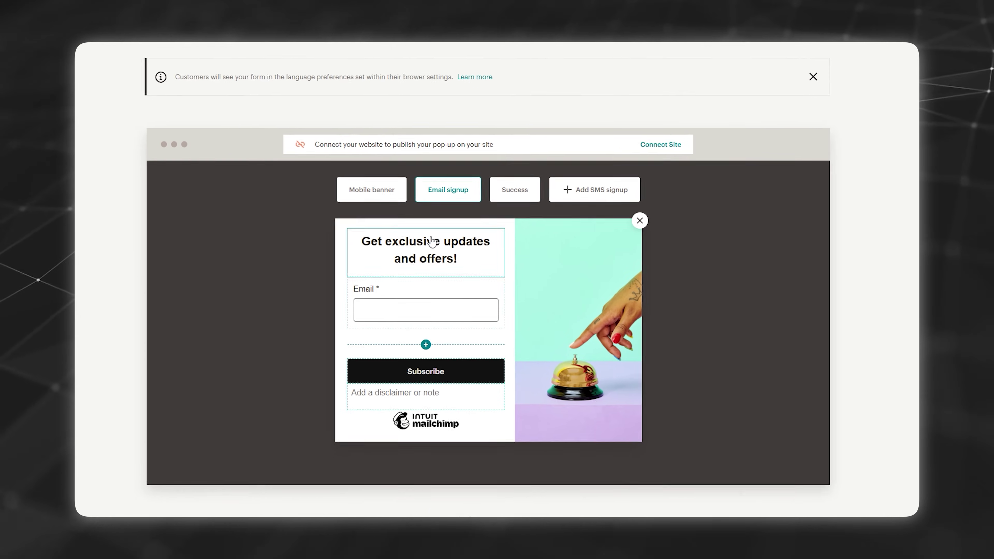
pyautogui.click(372, 290)
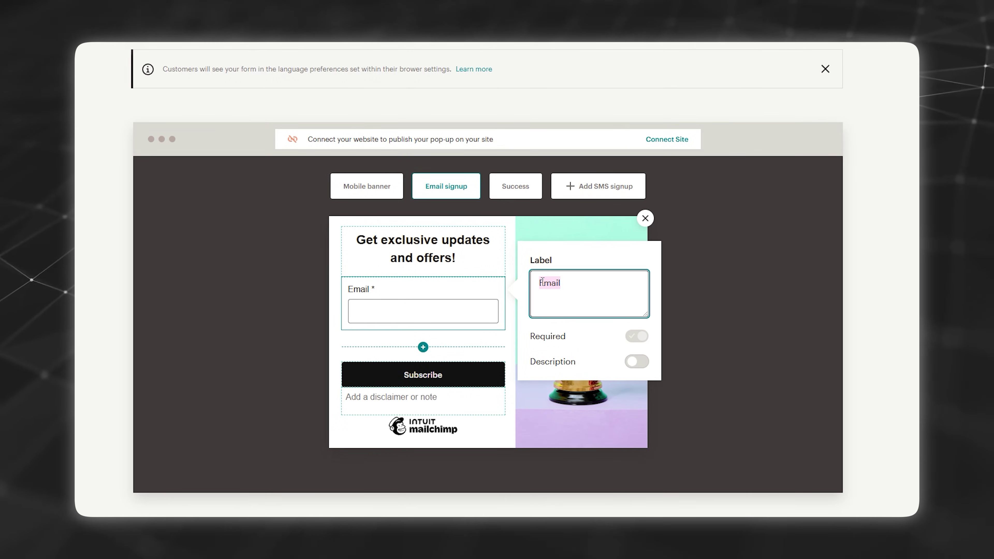
pyautogui.write('Your')
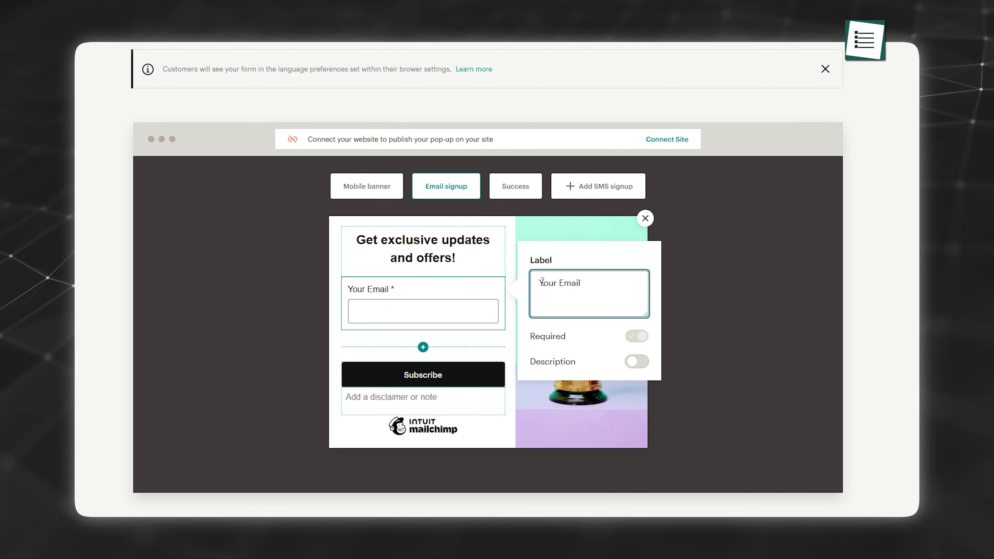
pyautogui.click(689, 337)
# Change the pop-up heading to 'Thanks For Joining'.
pyautogui.doubleClick(435, 251)
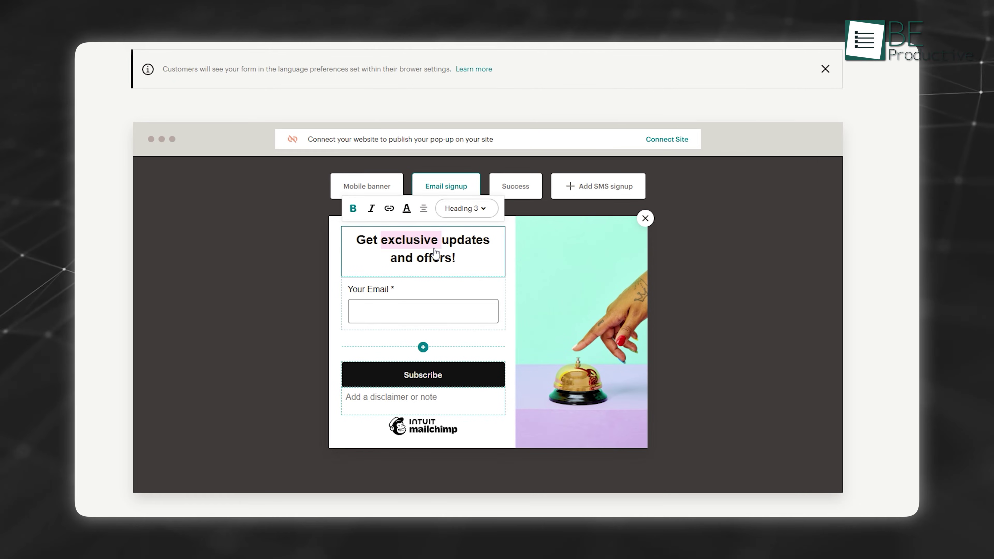
pyautogui.tripleClick(435, 252)
pyautogui.write('Thanks F')
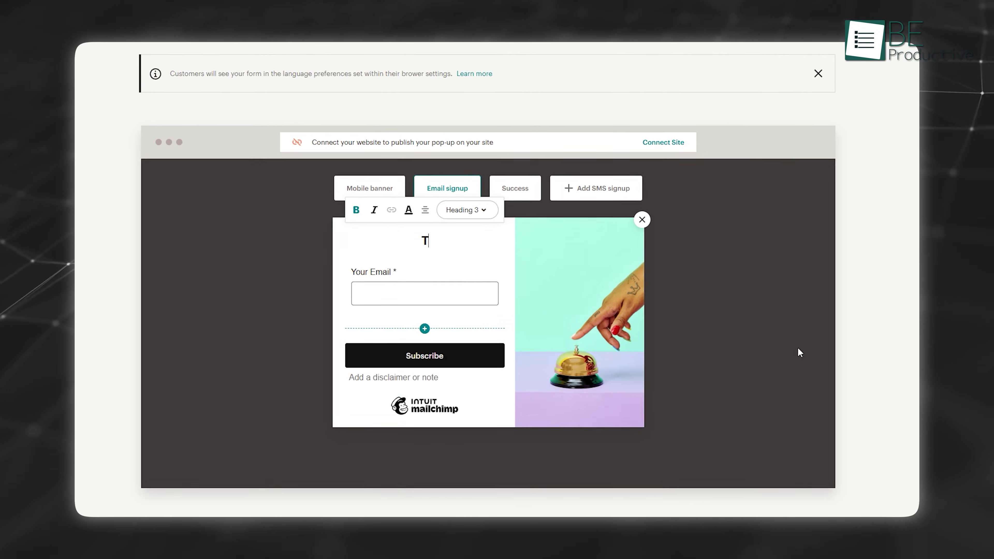
pyautogui.write('or Joini')
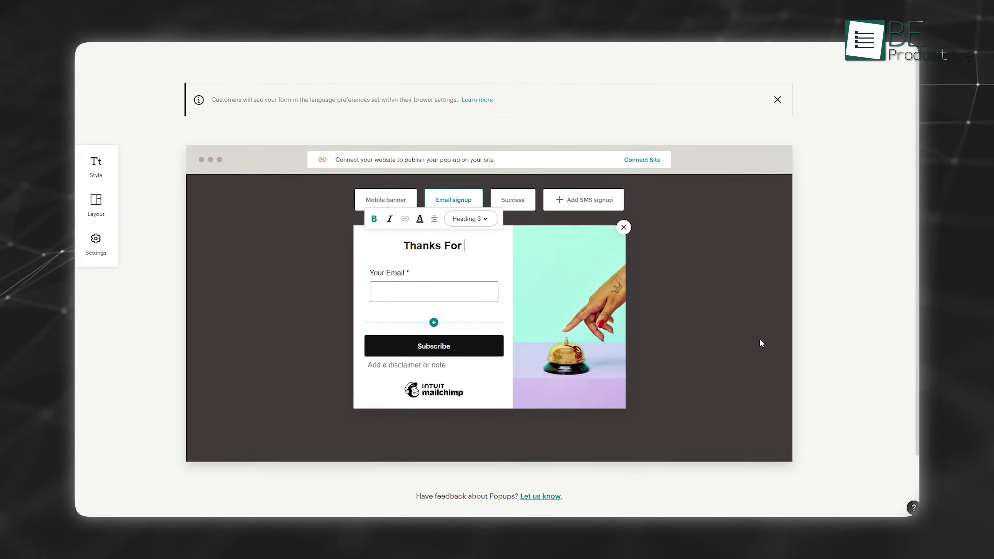
pyautogui.write('ng')
pyautogui.click(106, 243)
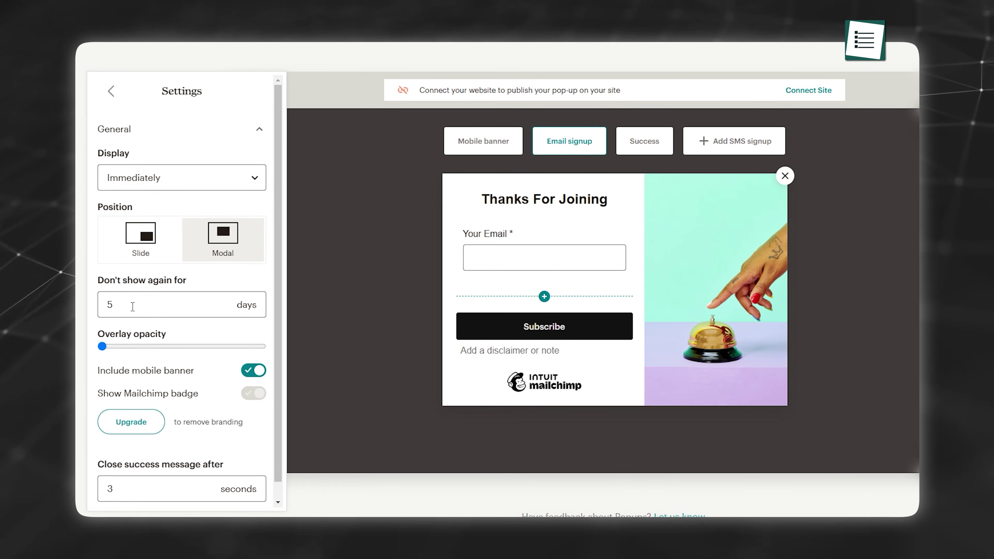
# Set the pop-up's Display timing to 'After 5 seconds'.
pyautogui.click(169, 188)
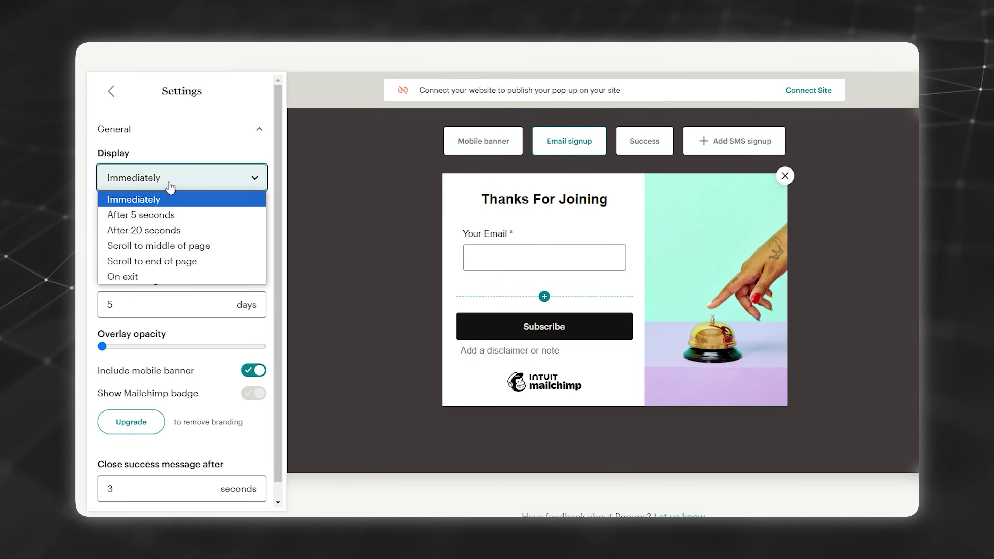
pyautogui.click(167, 219)
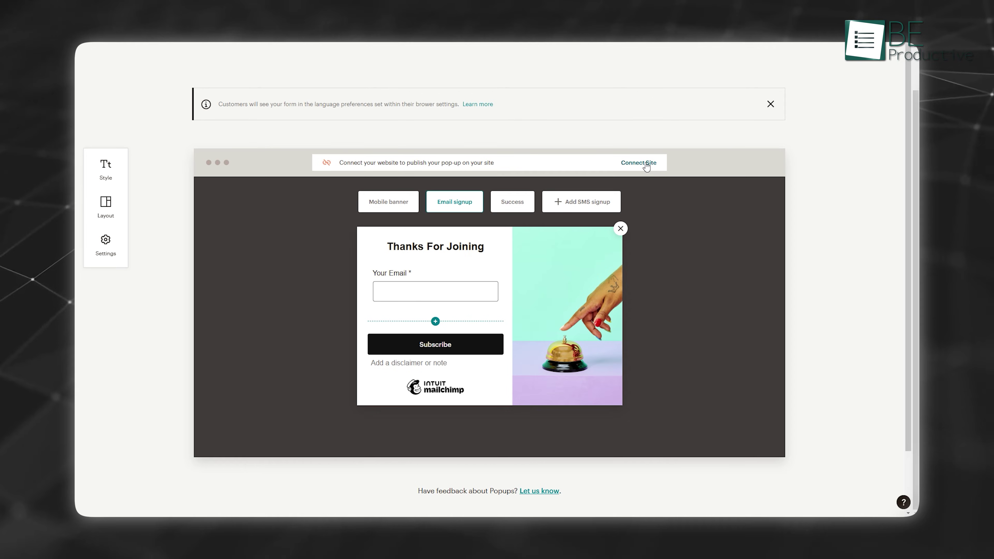
pyautogui.click(646, 164)
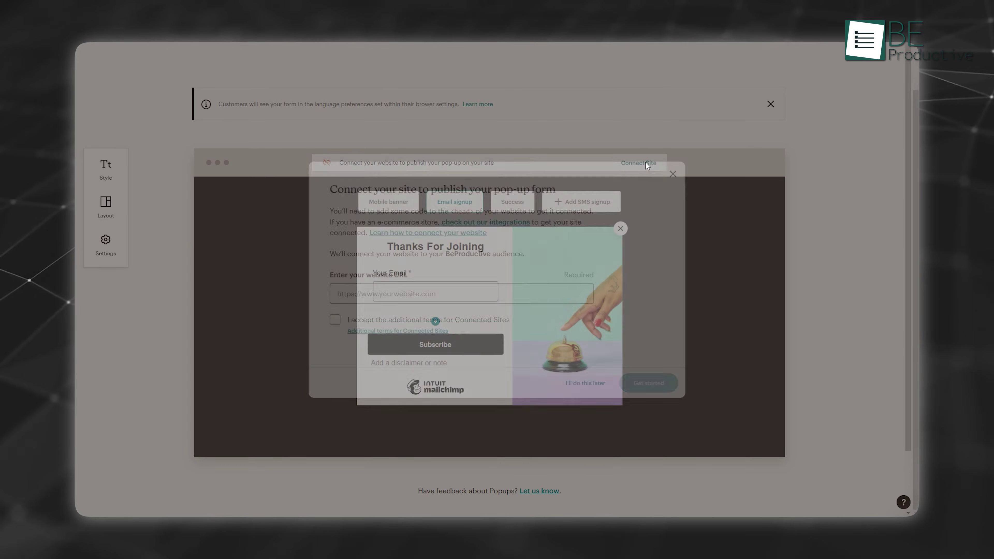
pyautogui.click(533, 290)
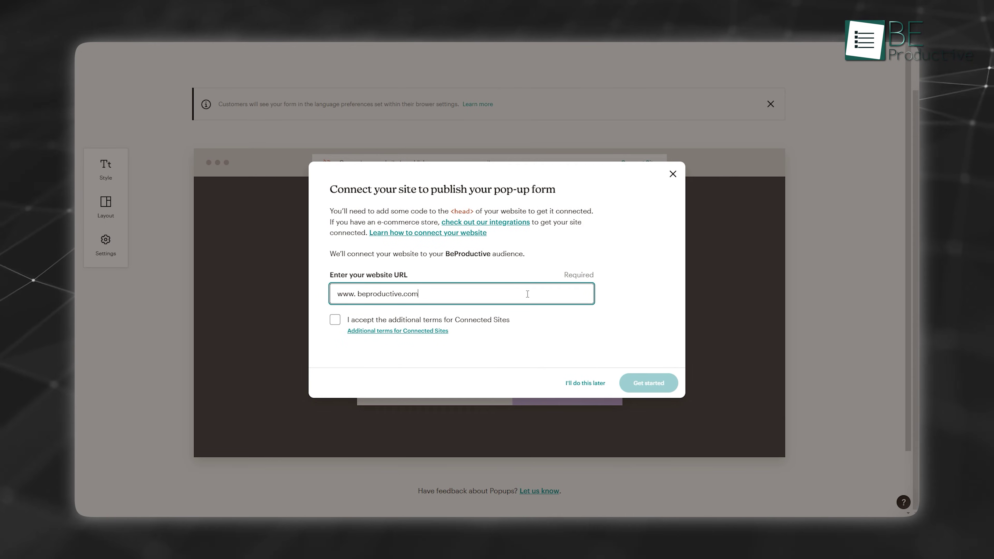
pyautogui.click(335, 321)
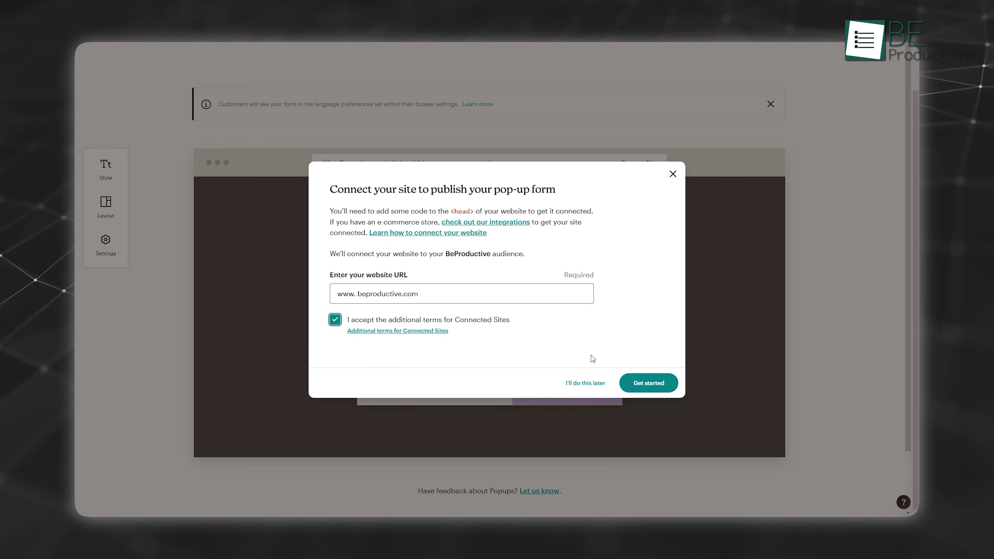
pyautogui.click(642, 383)
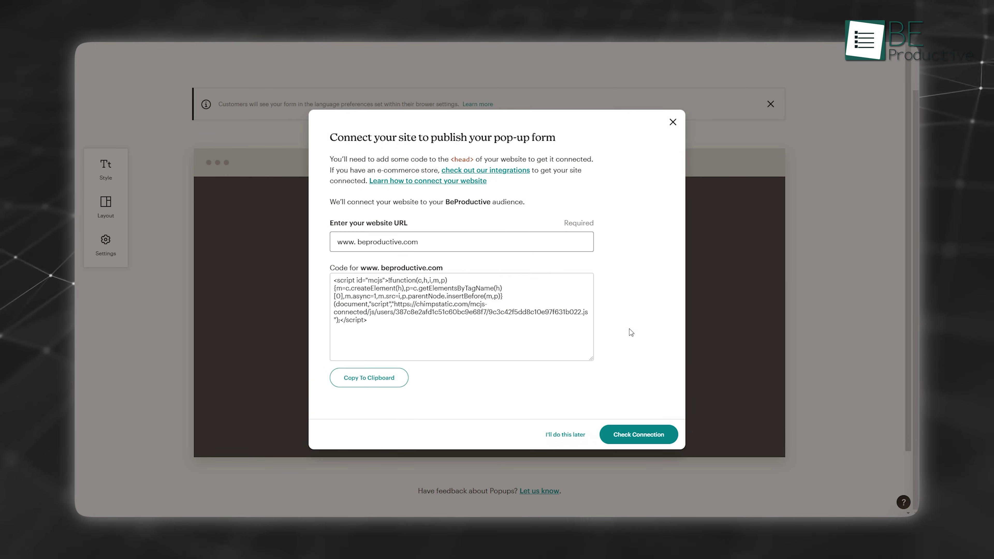
pyautogui.click(418, 331)
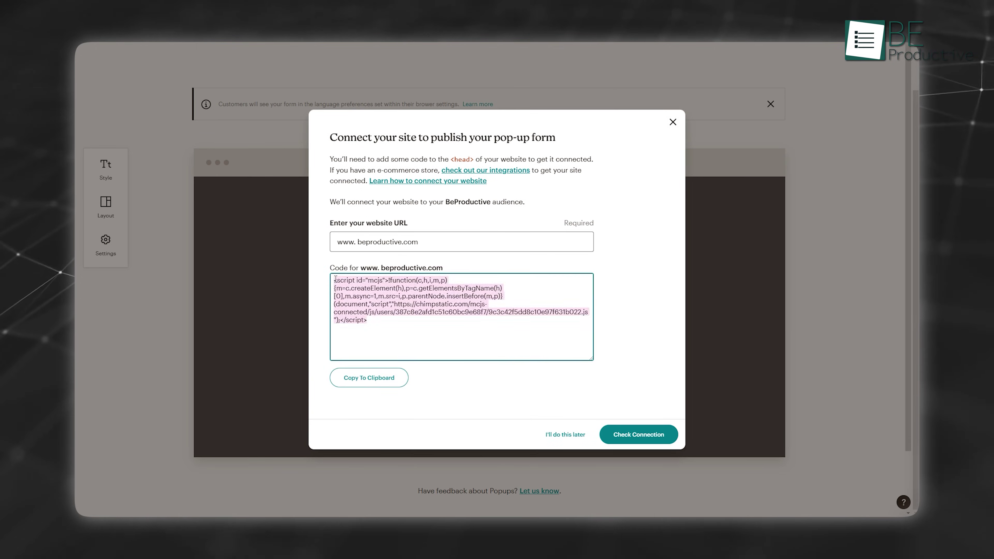
pyautogui.click(379, 378)
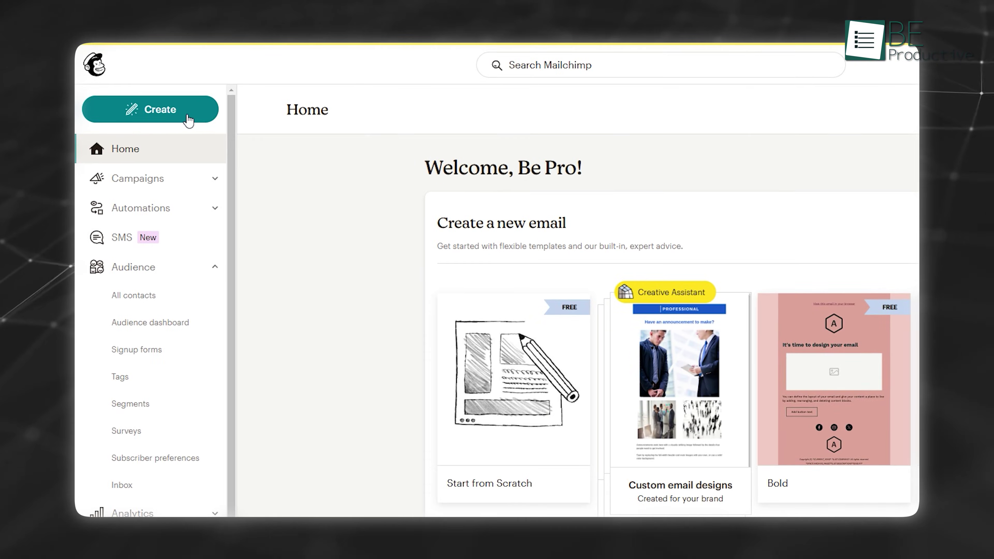
# Create a Regular email with the suggested internal name and begin its setup.
pyautogui.click(190, 121)
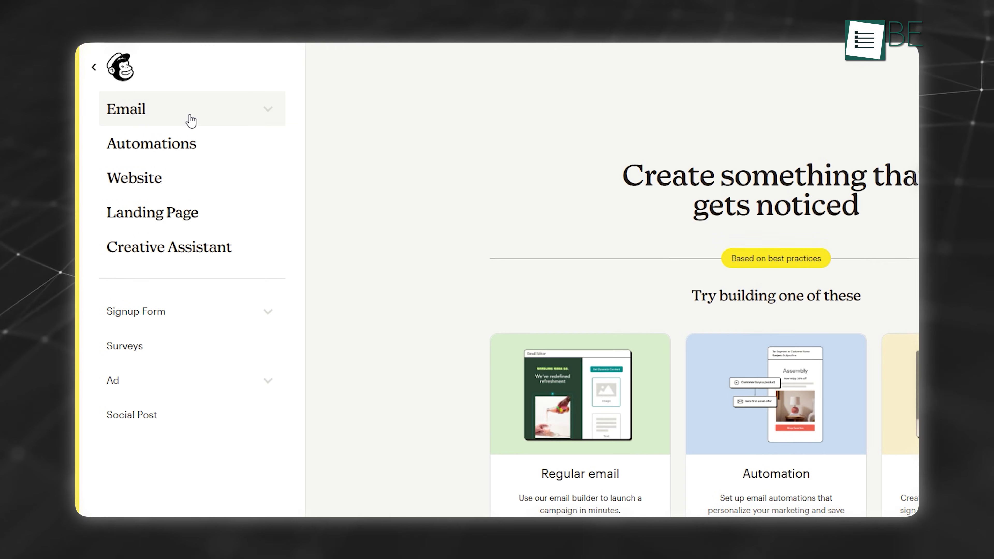
pyautogui.click(219, 113)
pyautogui.click(186, 152)
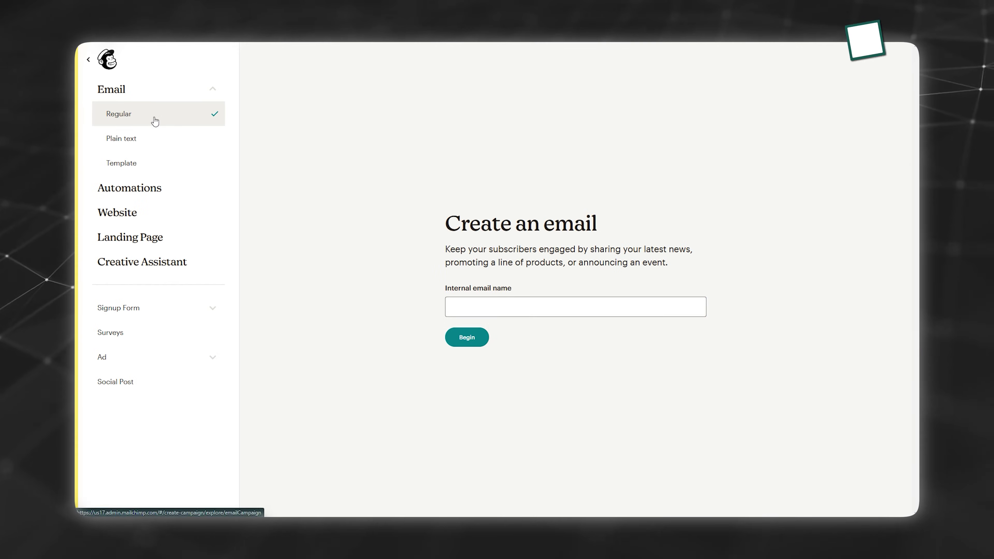
pyautogui.click(509, 307)
pyautogui.click(524, 328)
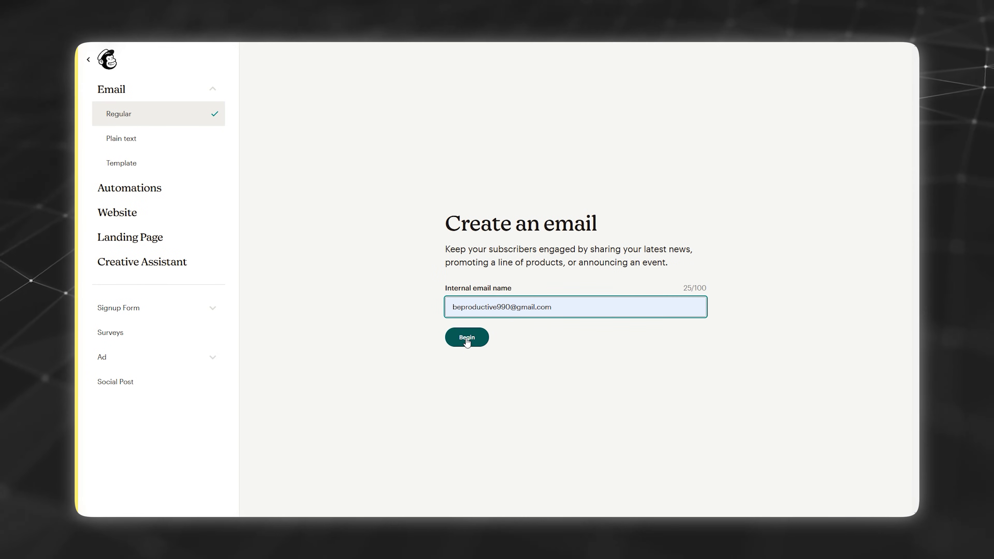
pyautogui.click(467, 337)
pyautogui.click(566, 165)
# Send the email to the Website Subscriber tag of the BeProductive audience.
pyautogui.click(479, 232)
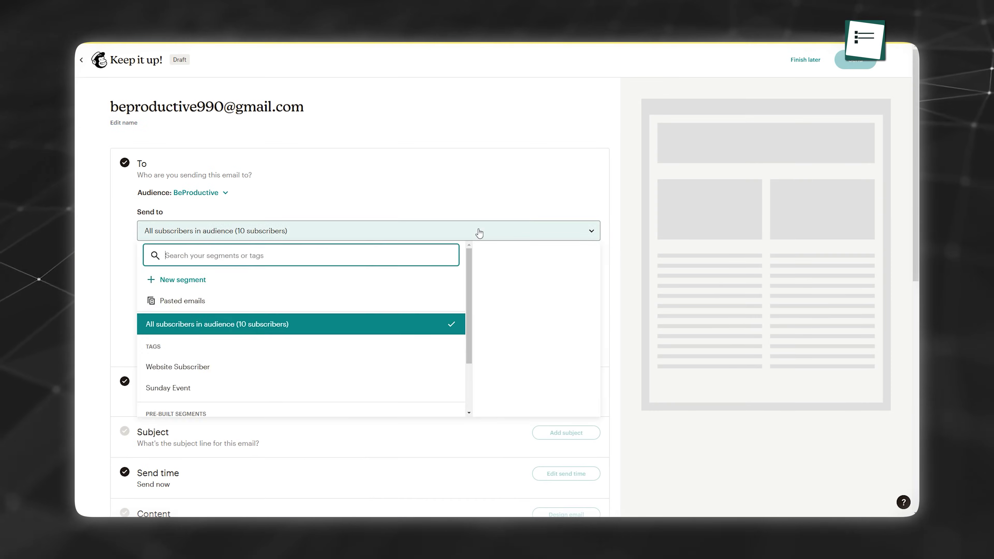
pyautogui.click(211, 368)
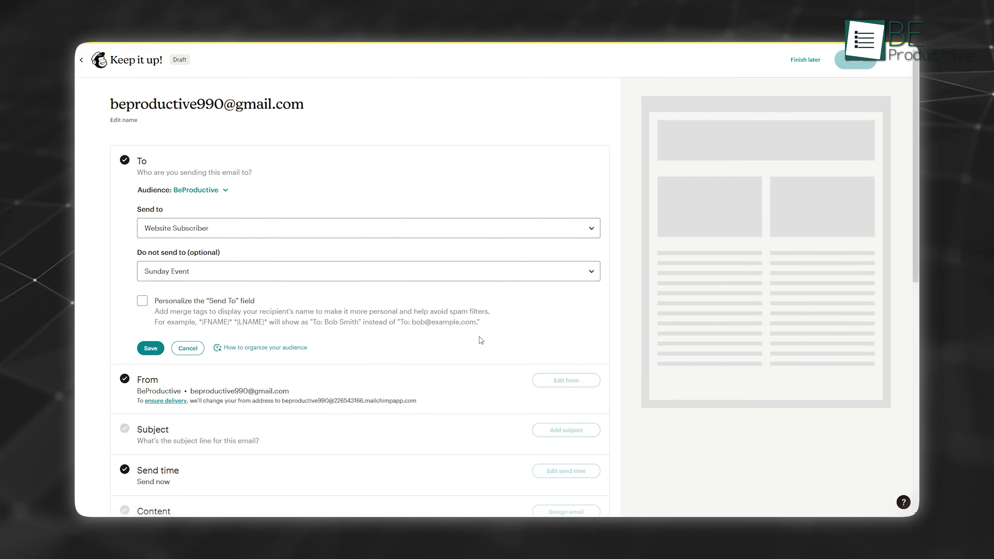
pyautogui.scroll(-1, 477, 337)
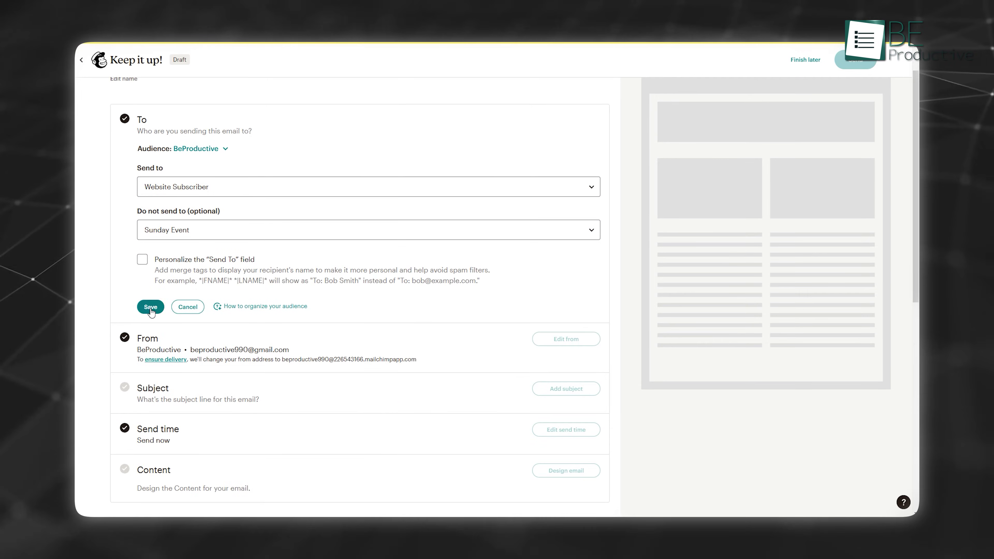
pyautogui.click(153, 307)
# Keep the existing sender address and save the From details.
pyautogui.click(565, 215)
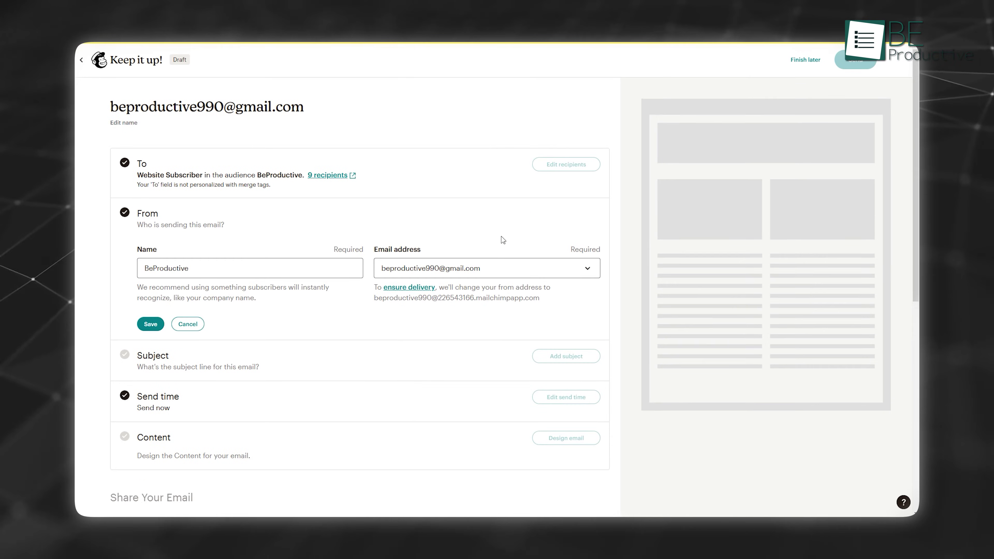
pyautogui.click(585, 269)
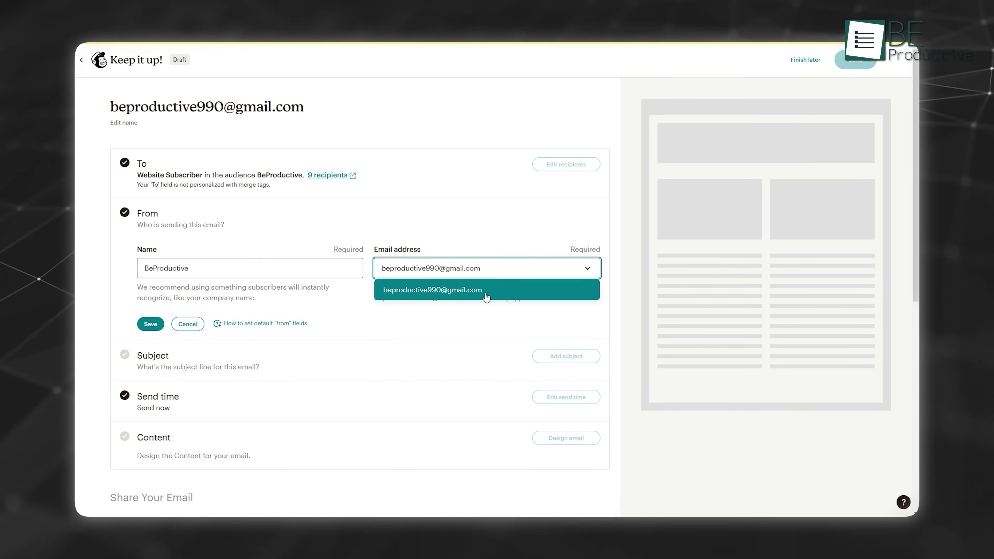
pyautogui.click(466, 289)
pyautogui.click(159, 325)
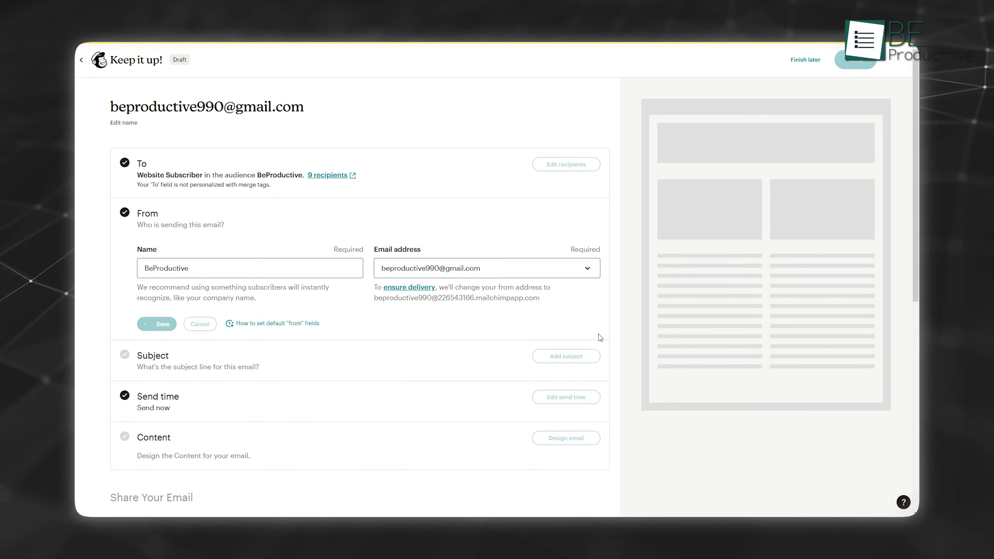
# Set the subject line to '3 Quick Tips to Improve Your Marketing'.
pyautogui.click(562, 264)
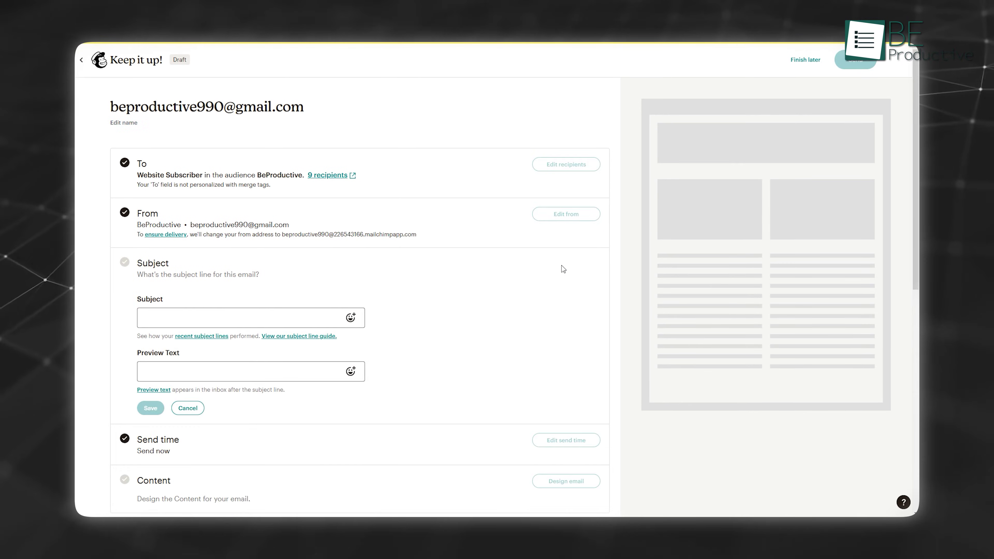
pyautogui.write('3 Quick Tips to Improve Your Ma')
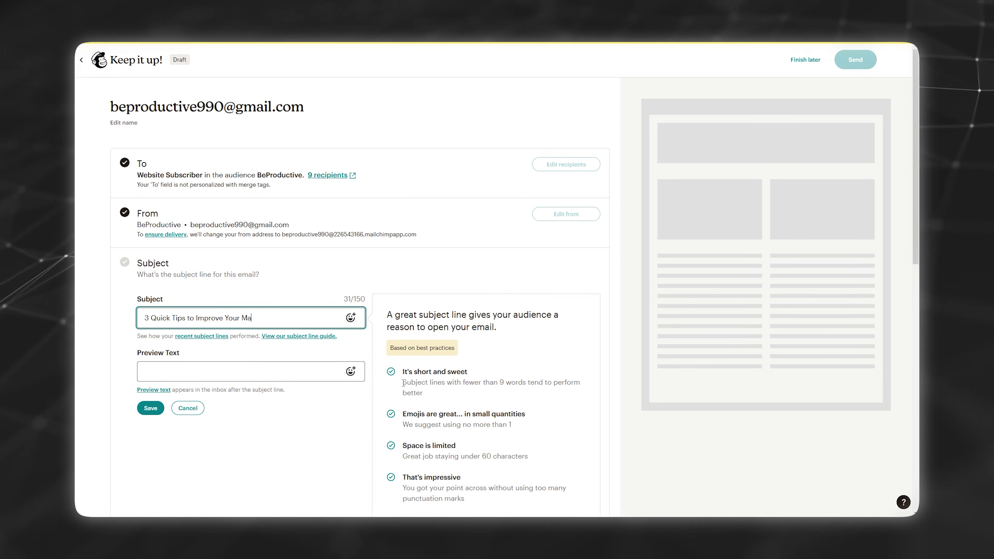
pyautogui.write('ting')
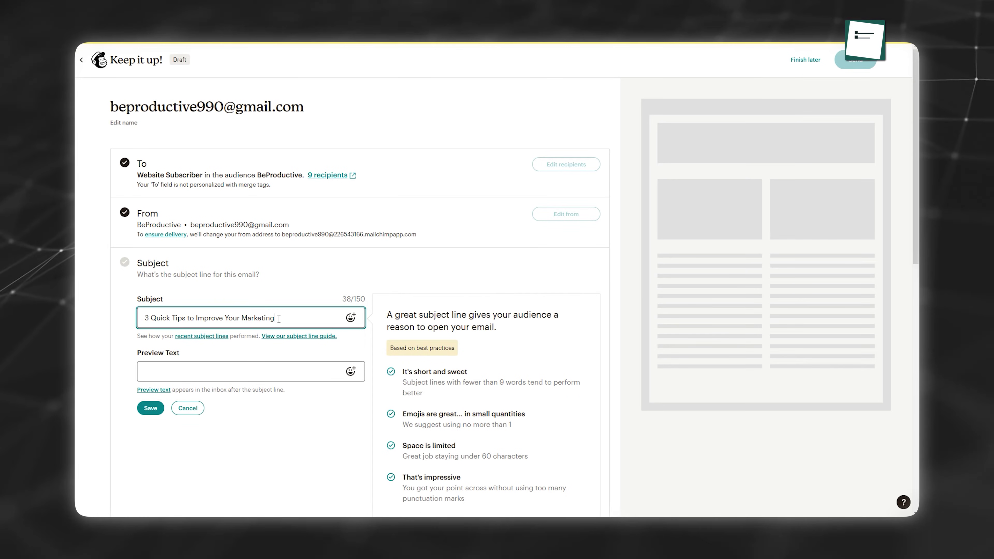
pyautogui.click(153, 408)
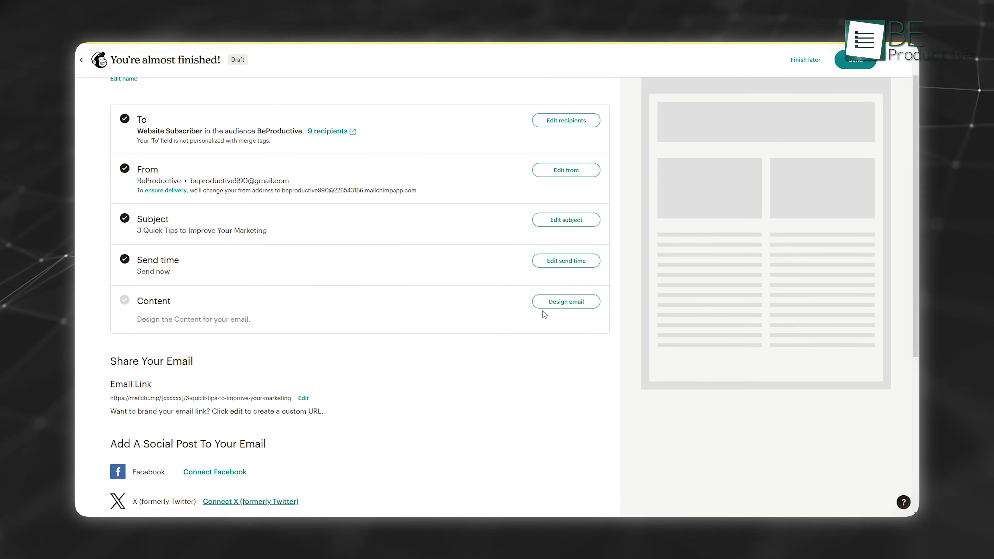
# Start the email design from the Bold basic layout.
pyautogui.click(555, 308)
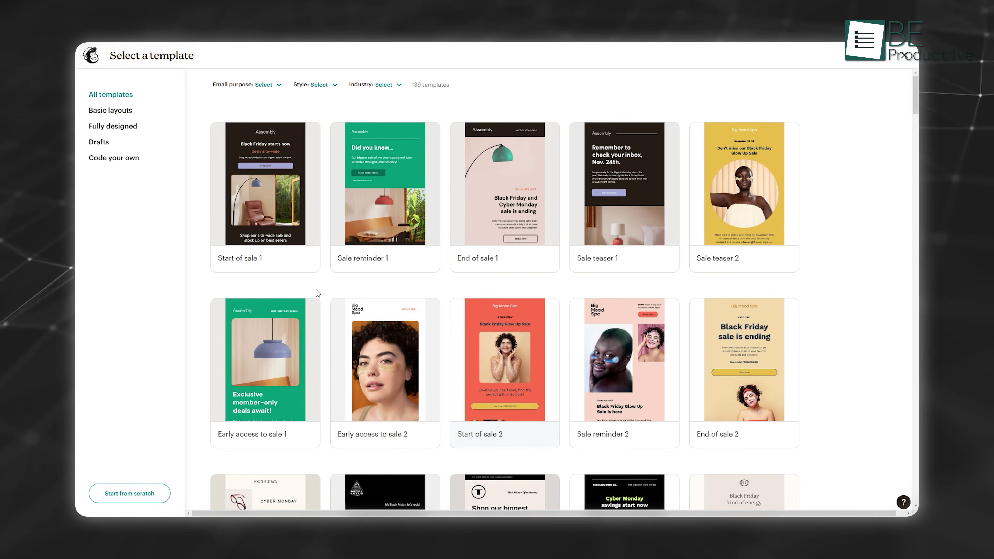
pyautogui.click(129, 114)
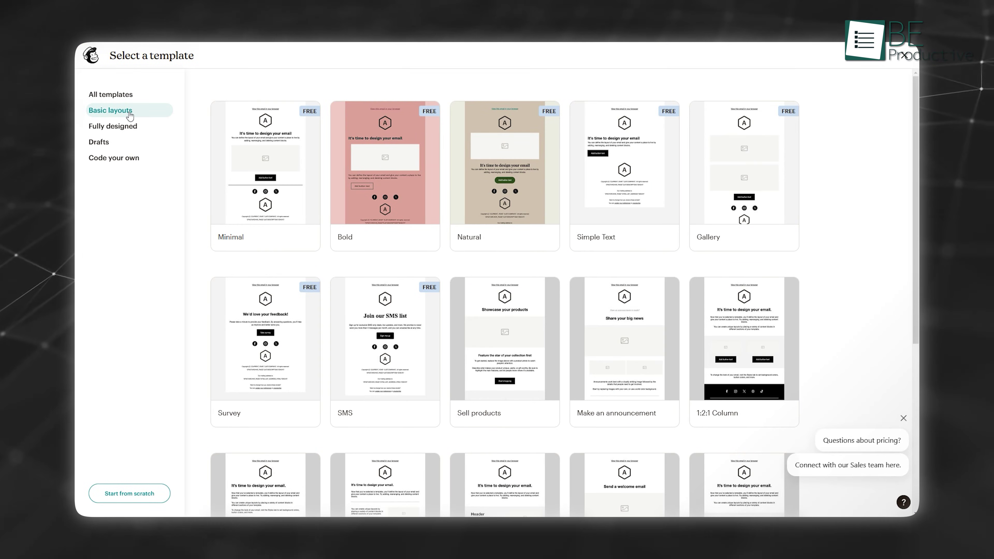
pyautogui.moveTo(410, 163)
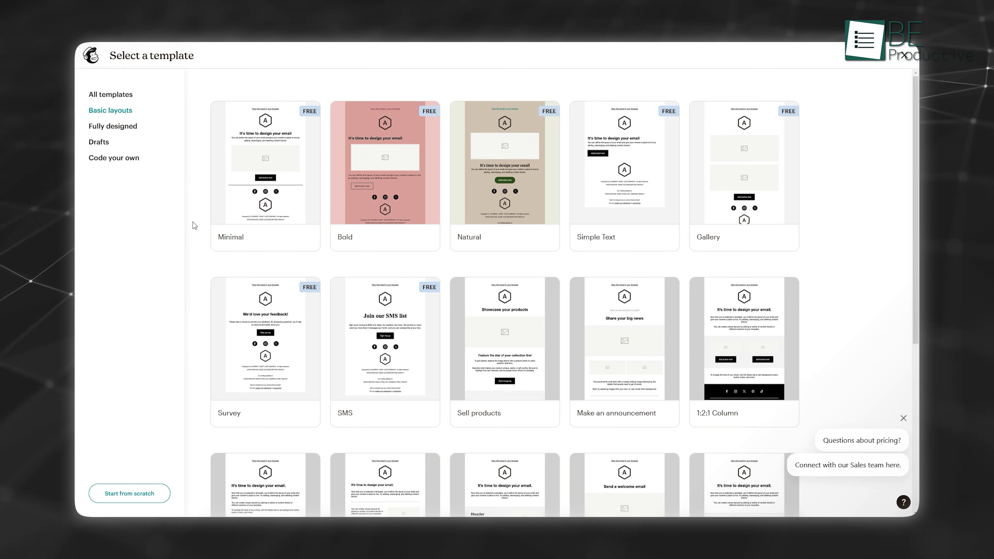
pyautogui.moveTo(525, 174)
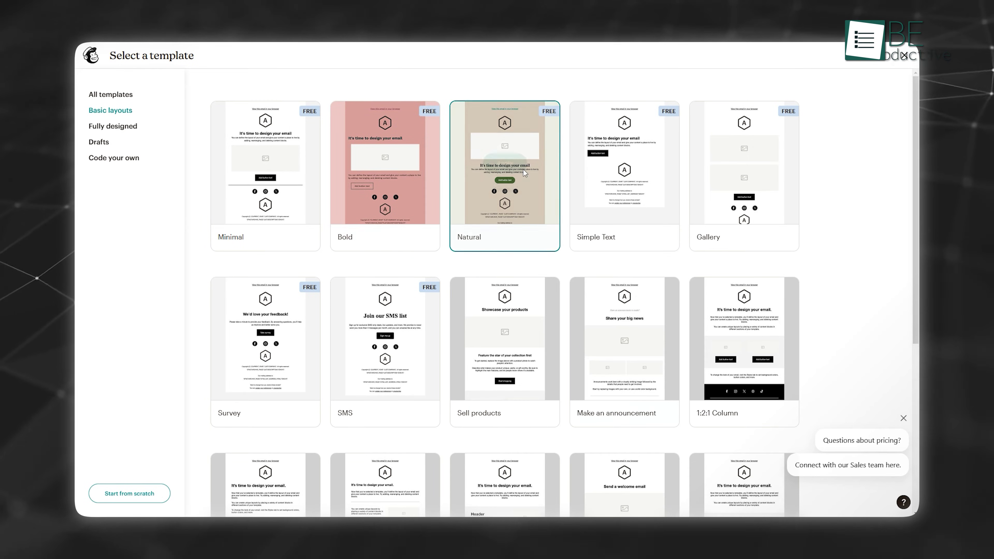
pyautogui.moveTo(394, 137)
pyautogui.click(385, 162)
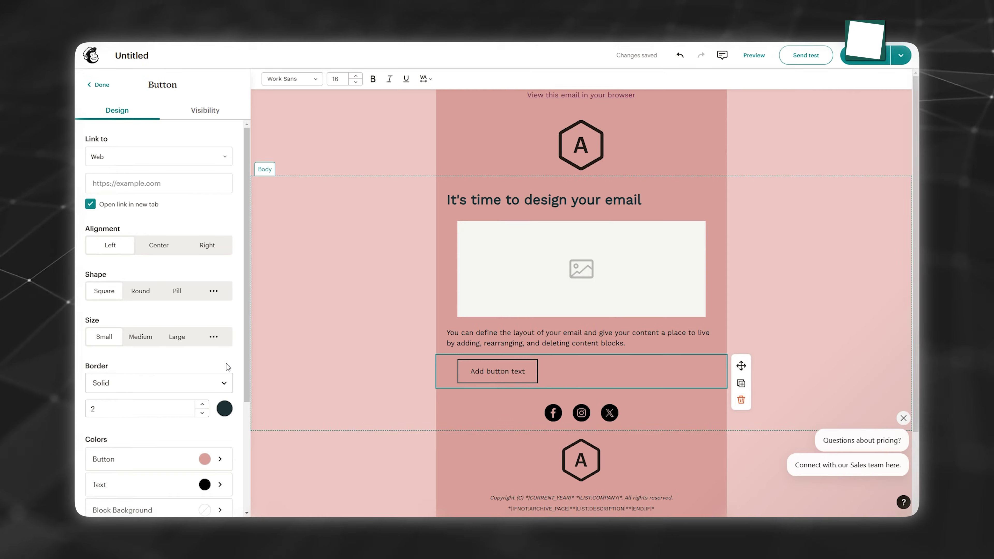
# Make the button large, set the image block to the BE Productive logo, and save the design.
pyautogui.click(140, 338)
pyautogui.click(178, 338)
pyautogui.click(518, 274)
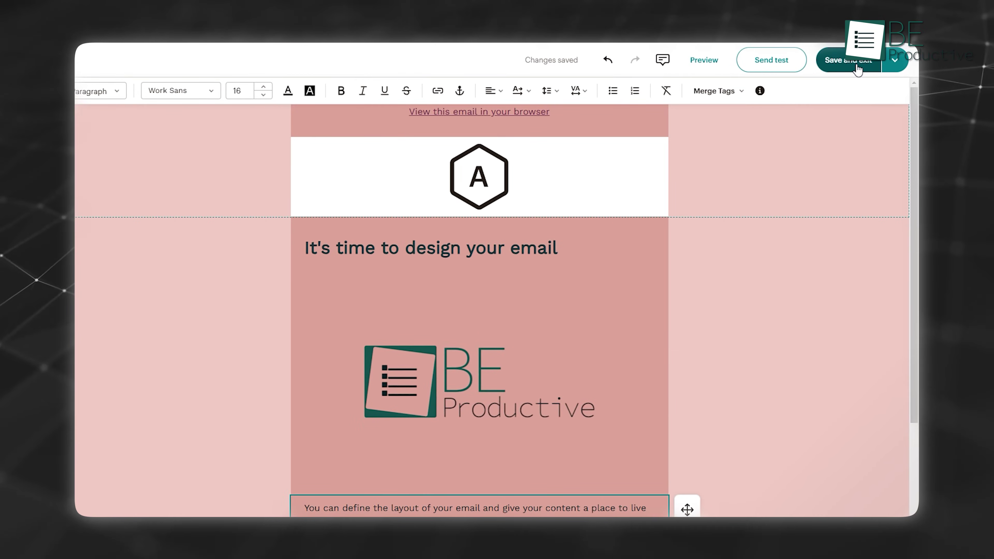
pyautogui.click(856, 66)
# Preview the finished email on desktop, then on mobile.
pyautogui.click(737, 105)
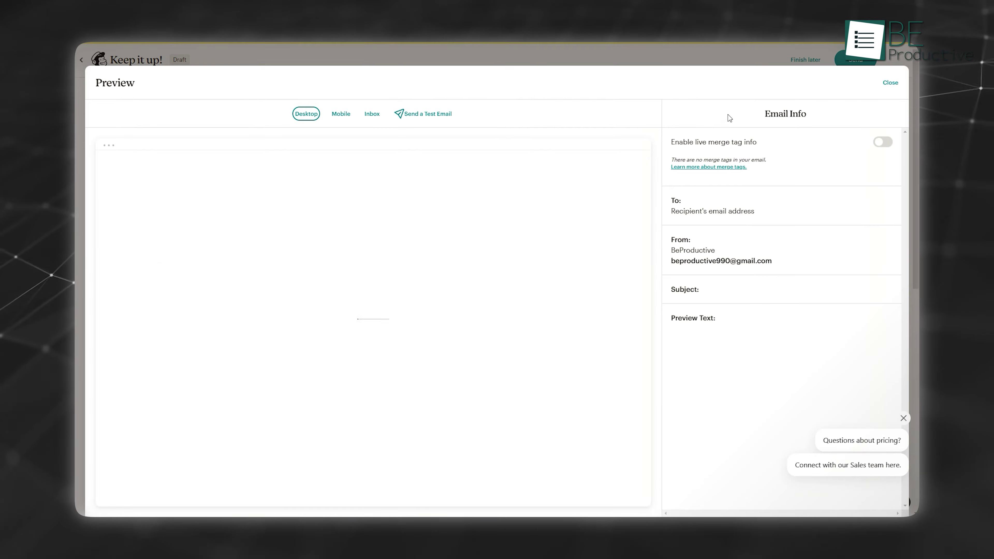
pyautogui.click(341, 114)
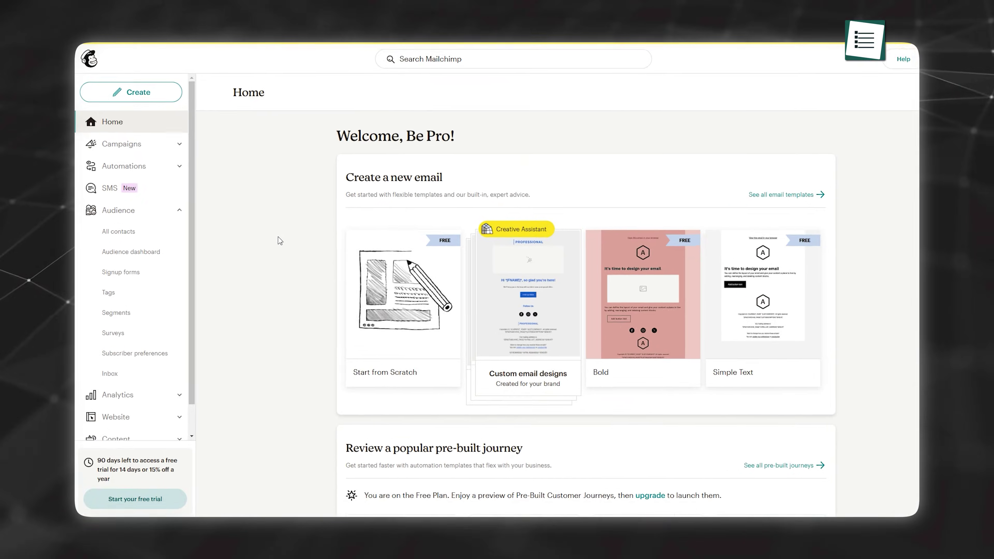
# Create an automation from the Welcome new contacts journey template for the BeProductive audience.
pyautogui.click(164, 93)
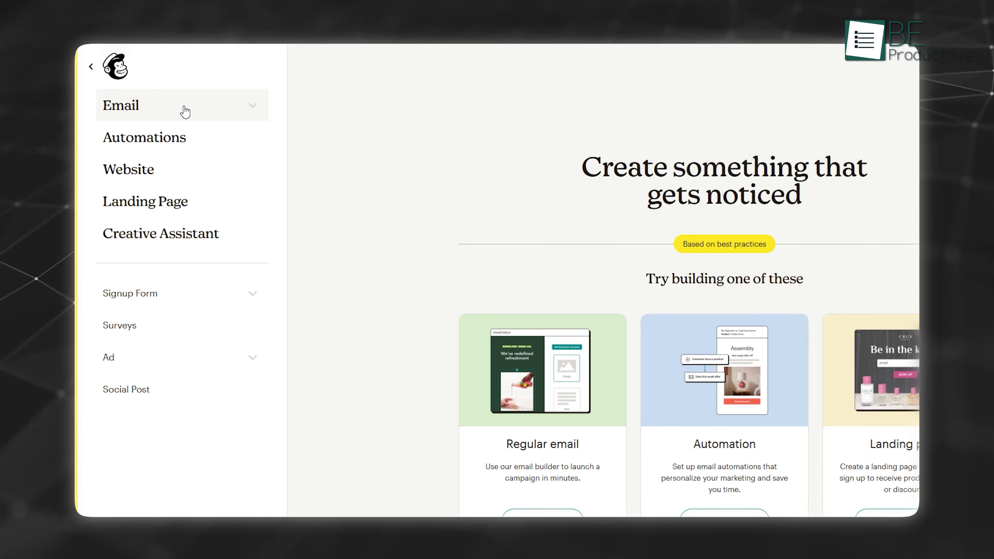
pyautogui.click(214, 147)
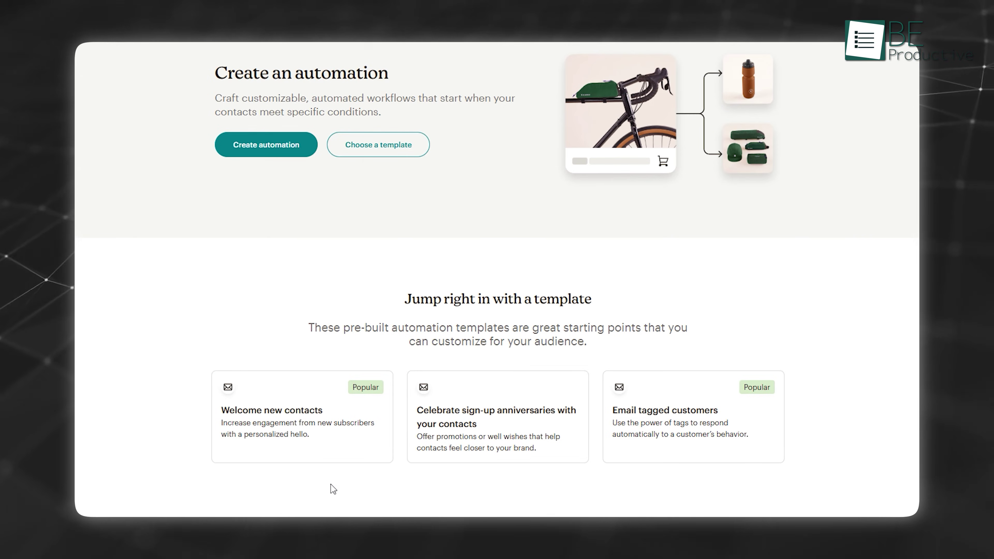
pyautogui.click(318, 453)
pyautogui.click(823, 110)
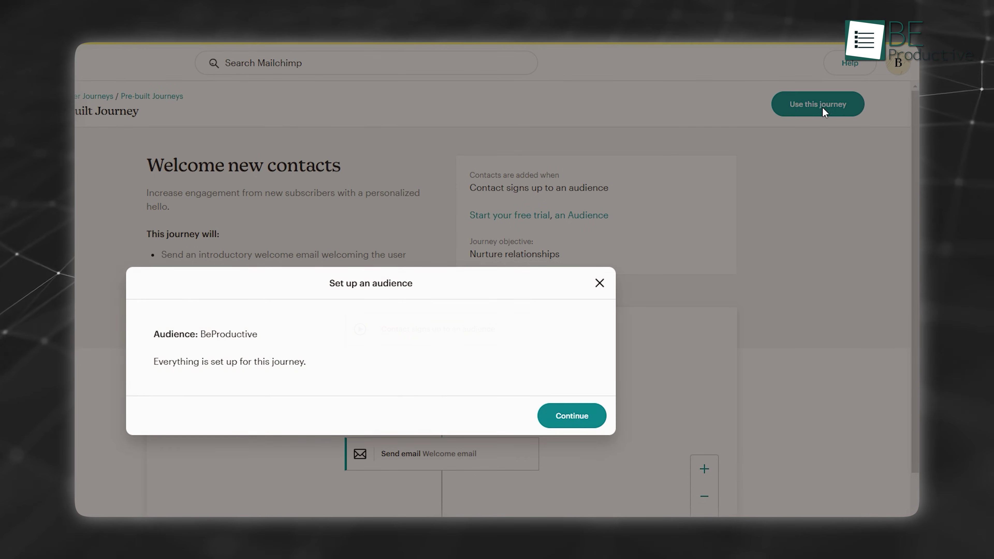
pyautogui.click(582, 414)
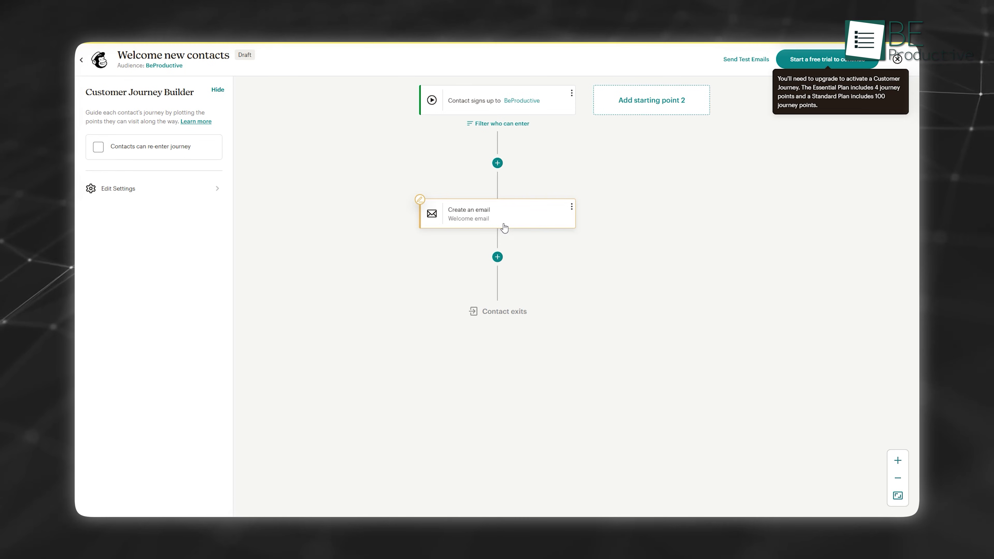
# Set the welcome email's To name to each contact's first name and save.
pyautogui.click(504, 226)
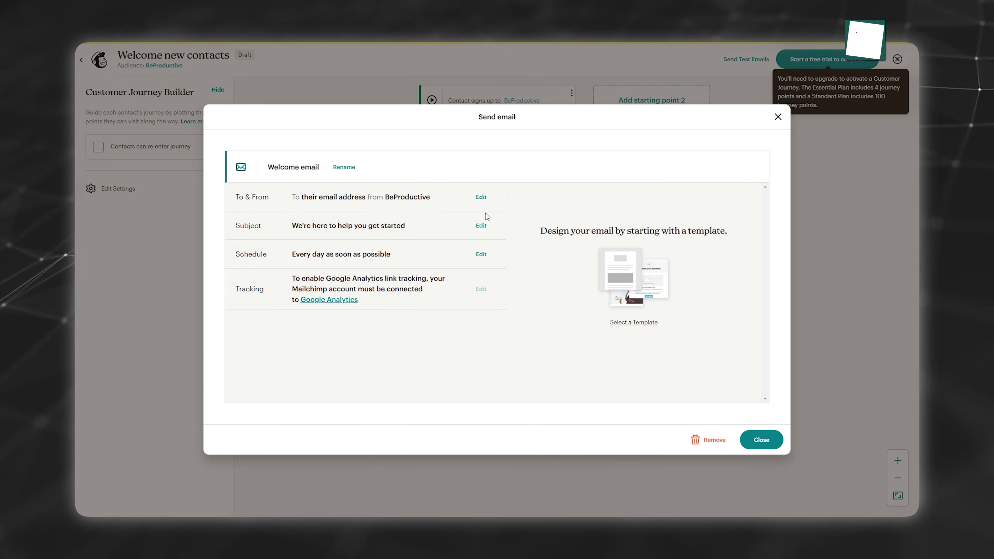
pyautogui.click(480, 197)
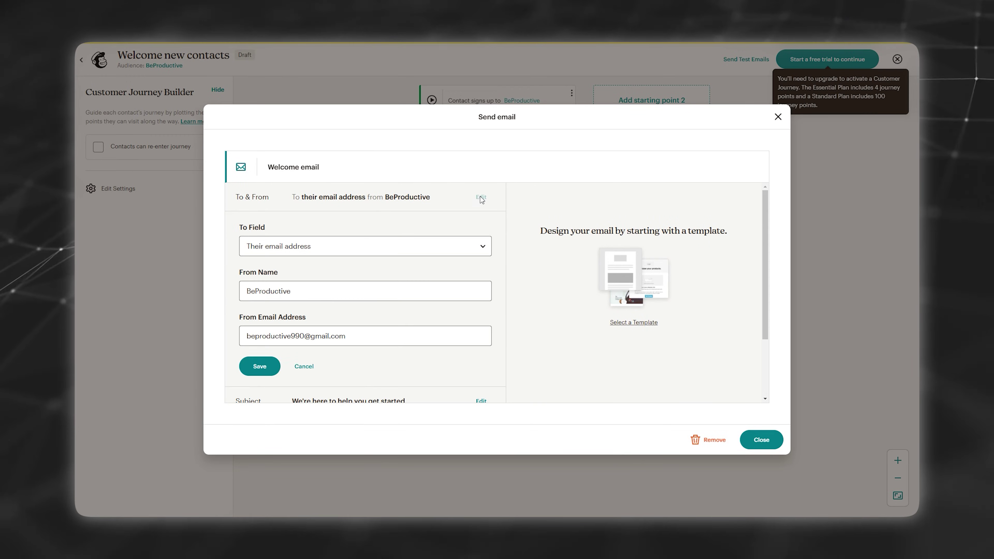
pyautogui.click(364, 245)
pyautogui.click(274, 270)
pyautogui.click(259, 366)
# Review the welcome email's subject, schedule and basic templates, then add a journey point after it.
pyautogui.click(481, 225)
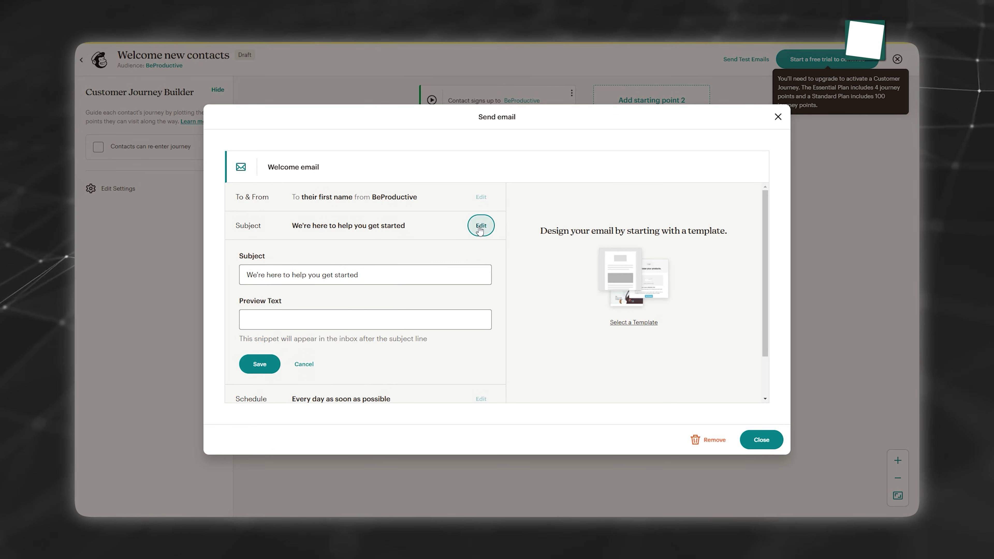
pyautogui.click(480, 227)
pyautogui.click(481, 253)
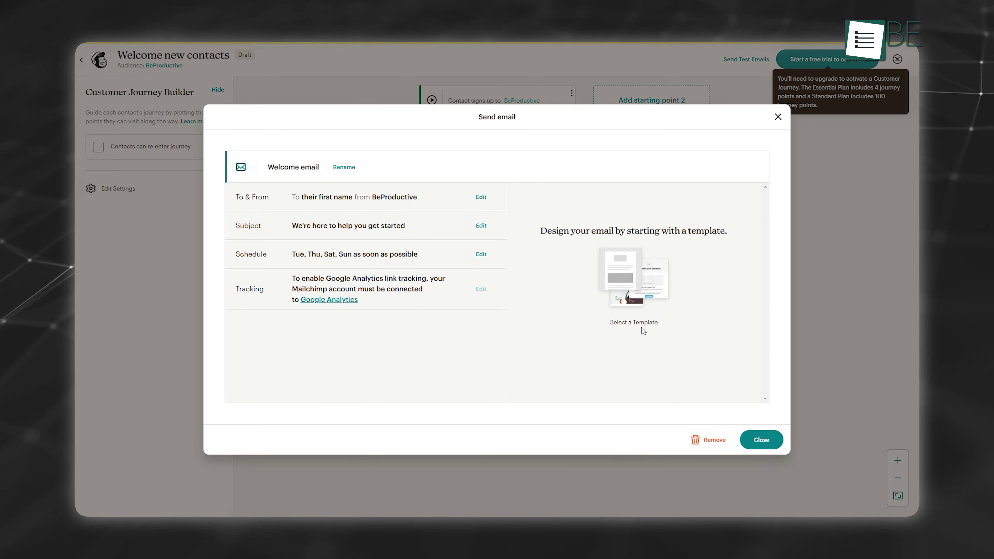
pyautogui.click(636, 323)
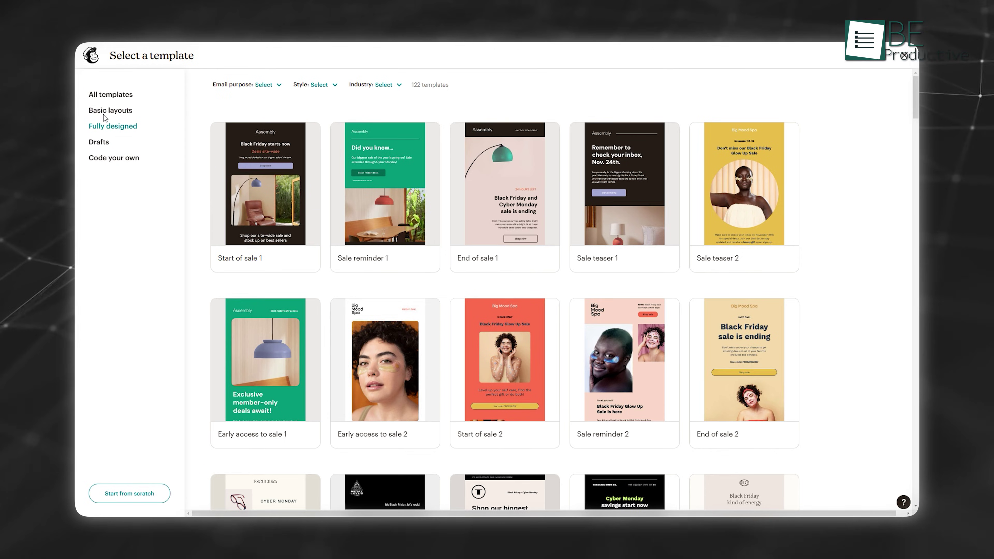
pyautogui.click(105, 114)
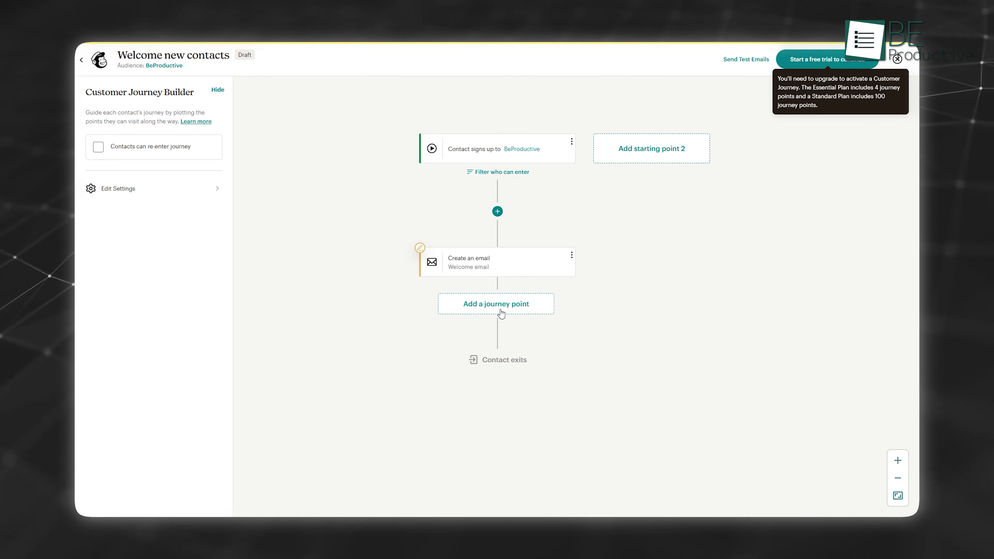
pyautogui.click(502, 313)
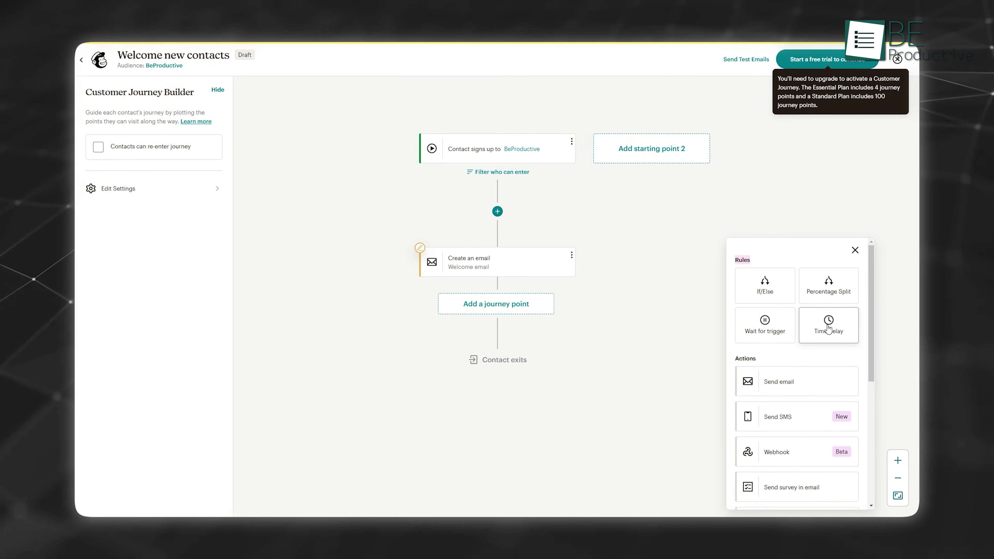
# Add a time delay of 3 days after the welcome email and save it.
pyautogui.click(829, 329)
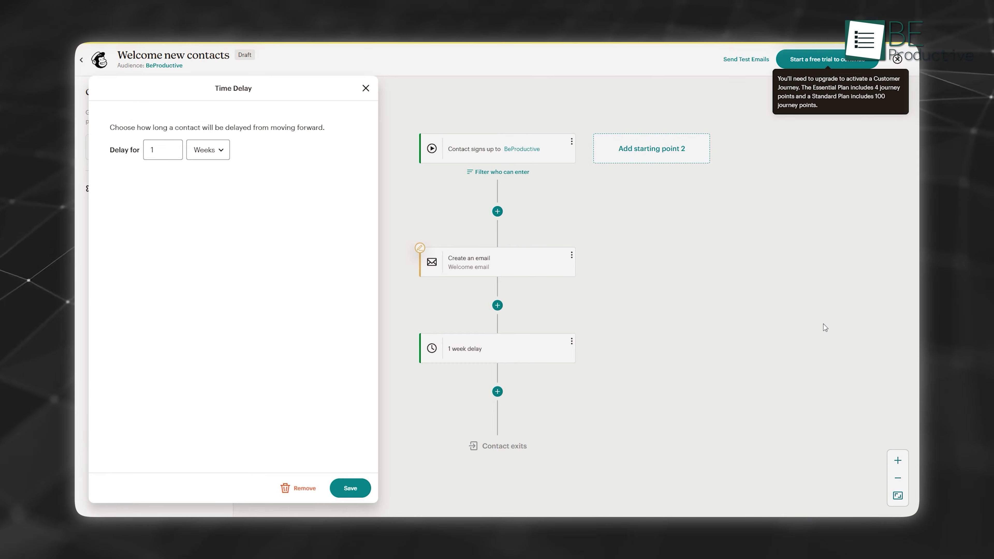
pyautogui.click(154, 152)
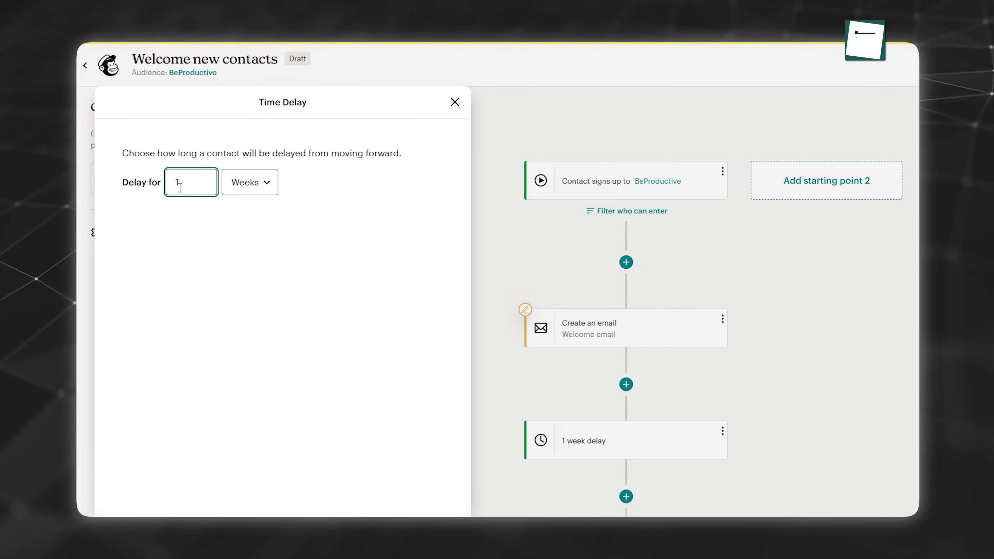
pyautogui.click(248, 194)
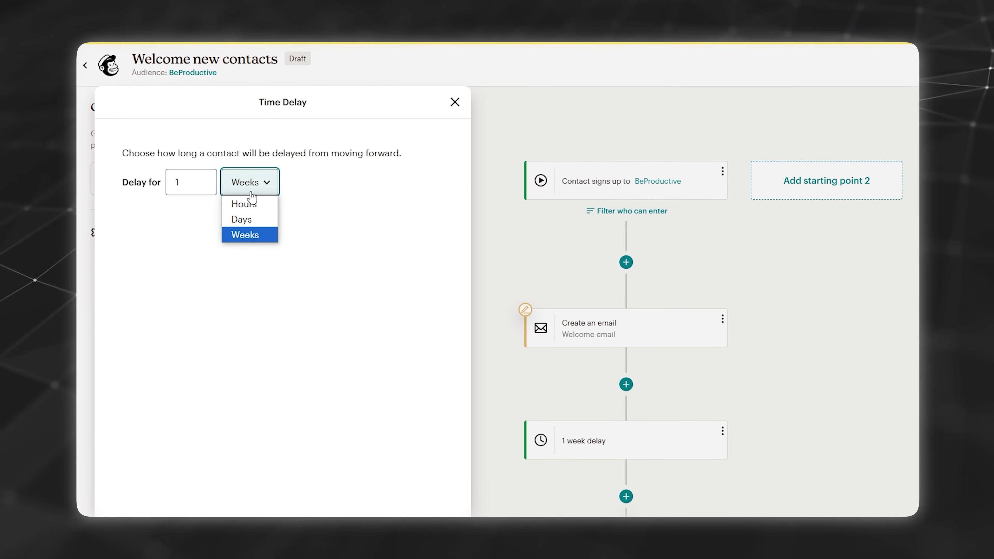
pyautogui.click(242, 217)
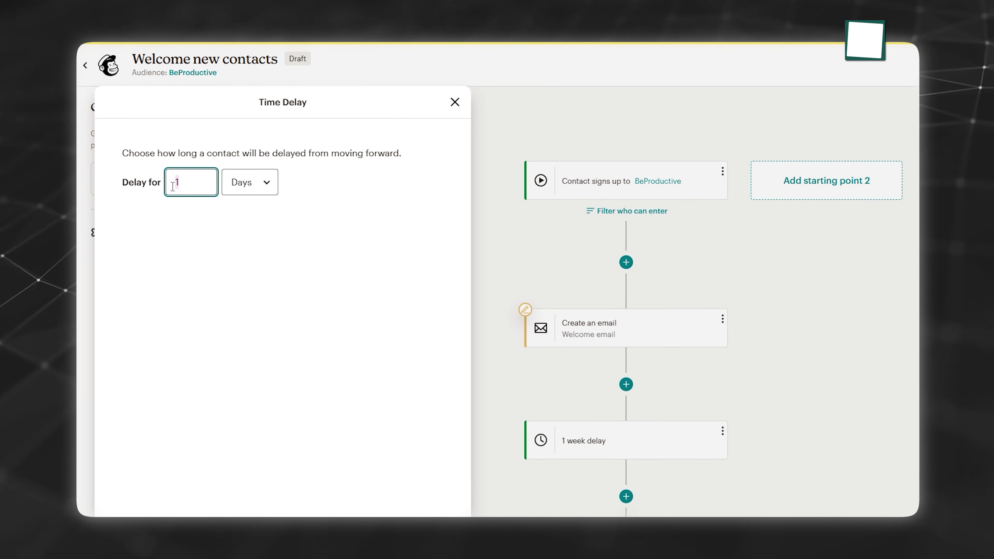
pyautogui.click(186, 207)
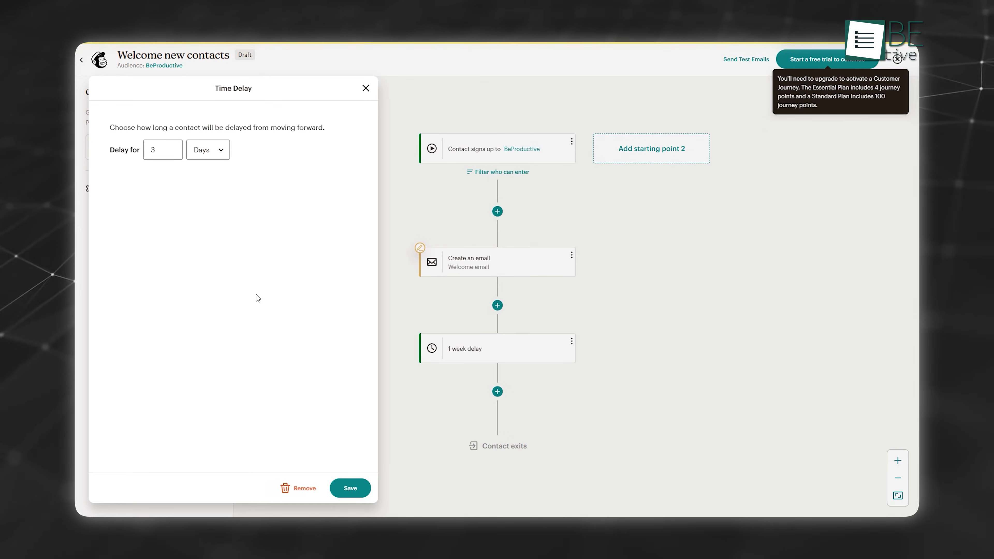
pyautogui.click(350, 488)
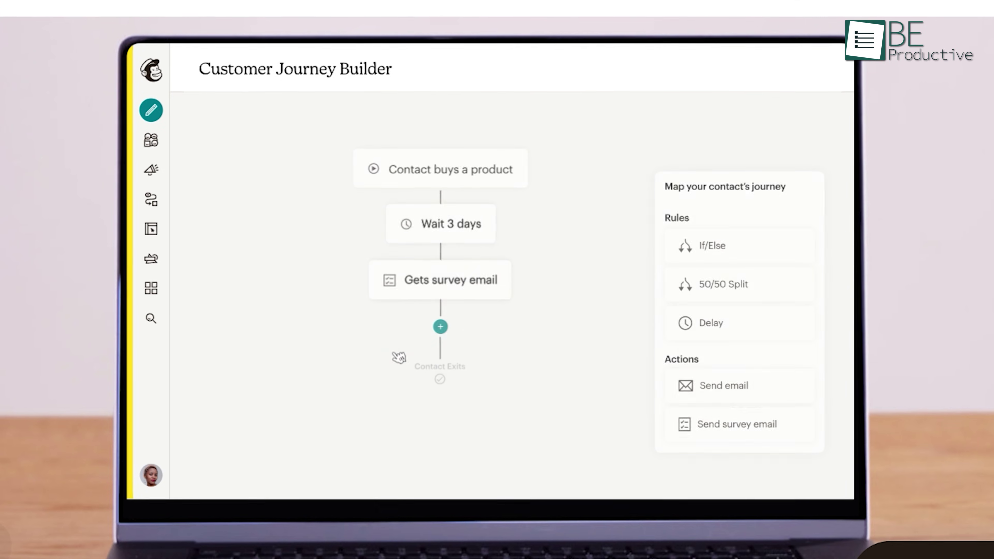
# Exit the journey builder back to the Customer Journeys list.
pyautogui.click(438, 284)
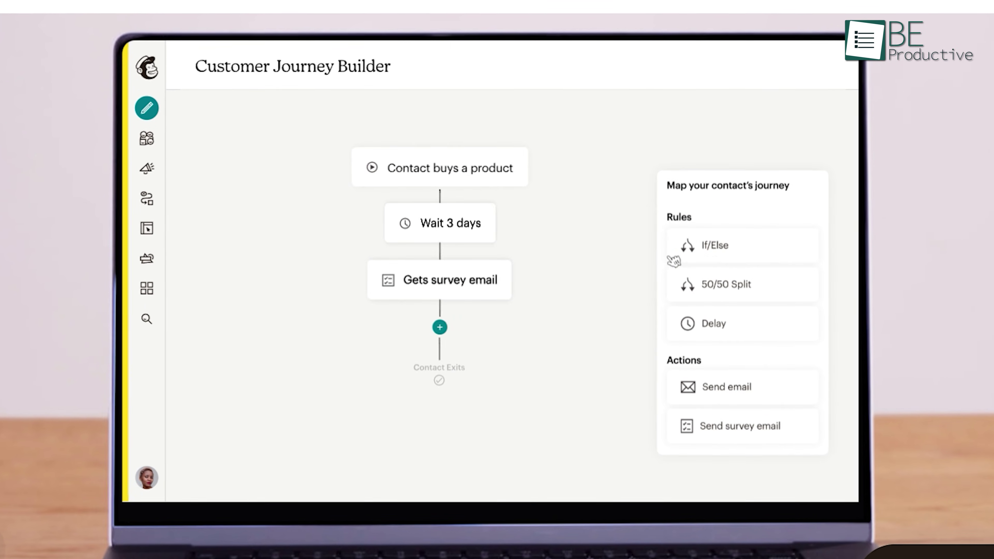
pyautogui.moveTo(723, 262); pyautogui.dragTo(425, 355)
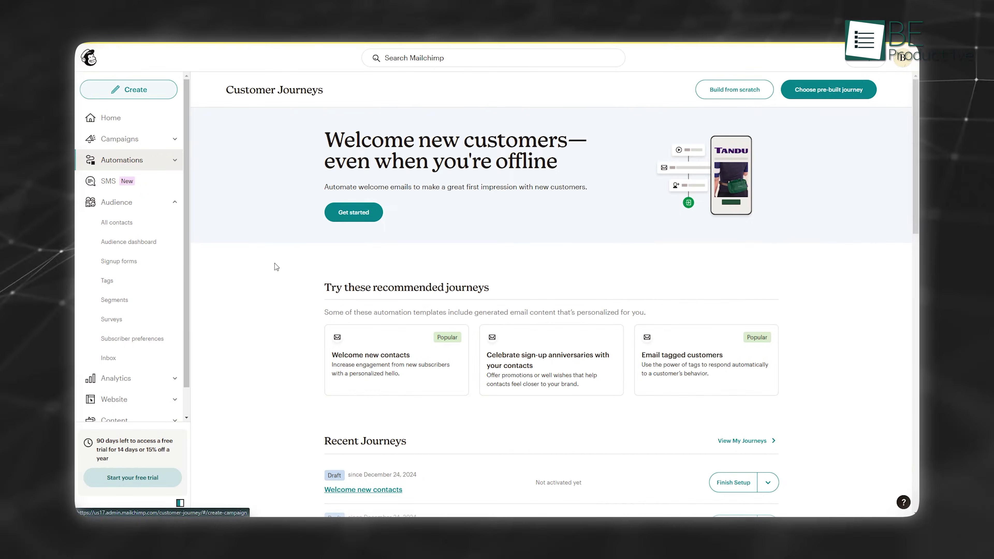
# Create a new automation journey starting with the Signs up for Email trigger.
pyautogui.click(168, 93)
pyautogui.click(168, 115)
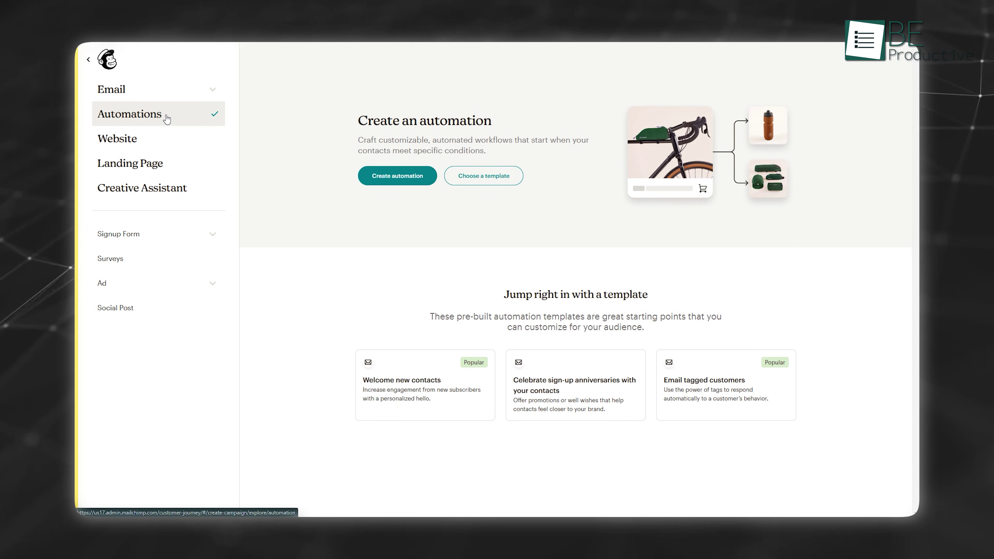
pyautogui.click(363, 247)
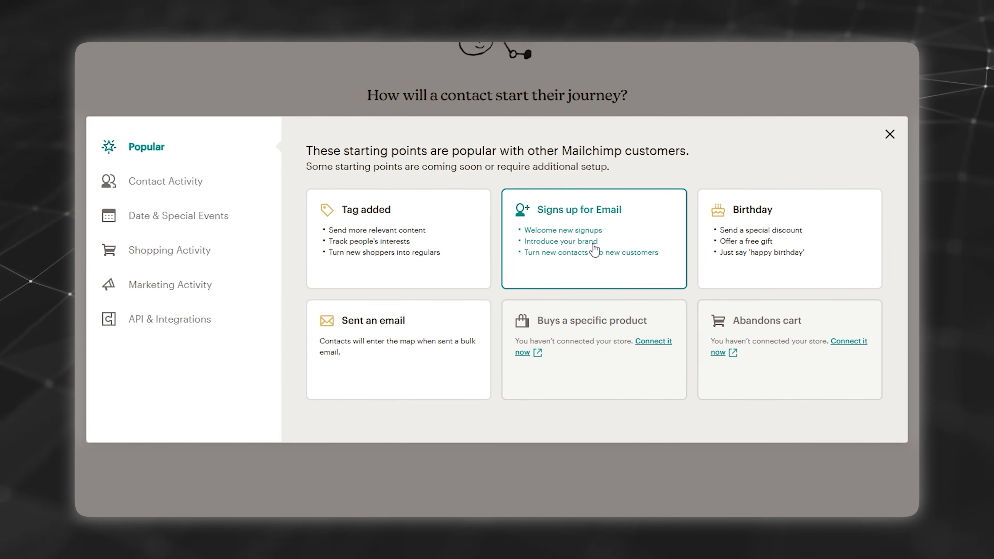
pyautogui.click(594, 249)
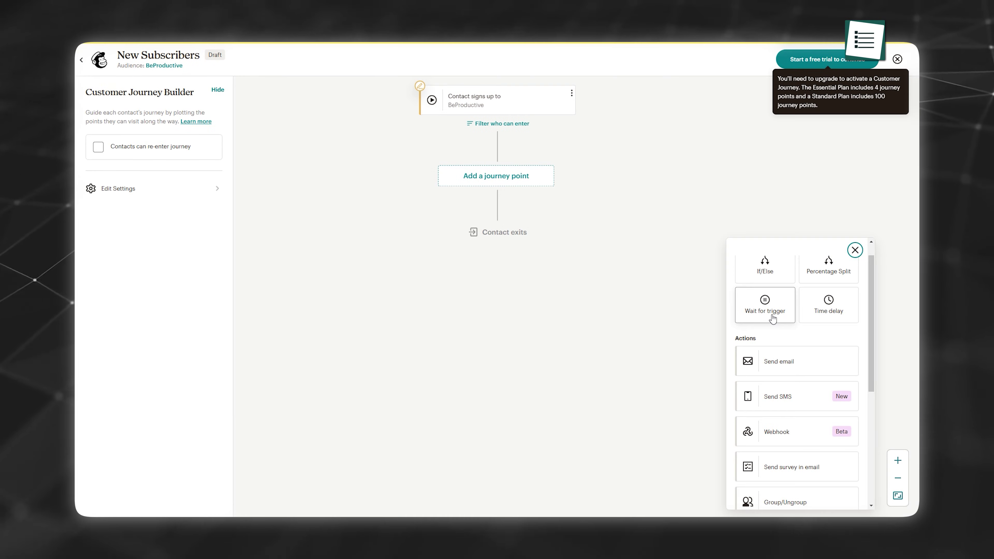
# Add a Send email step as the journey's first action.
pyautogui.click(765, 307)
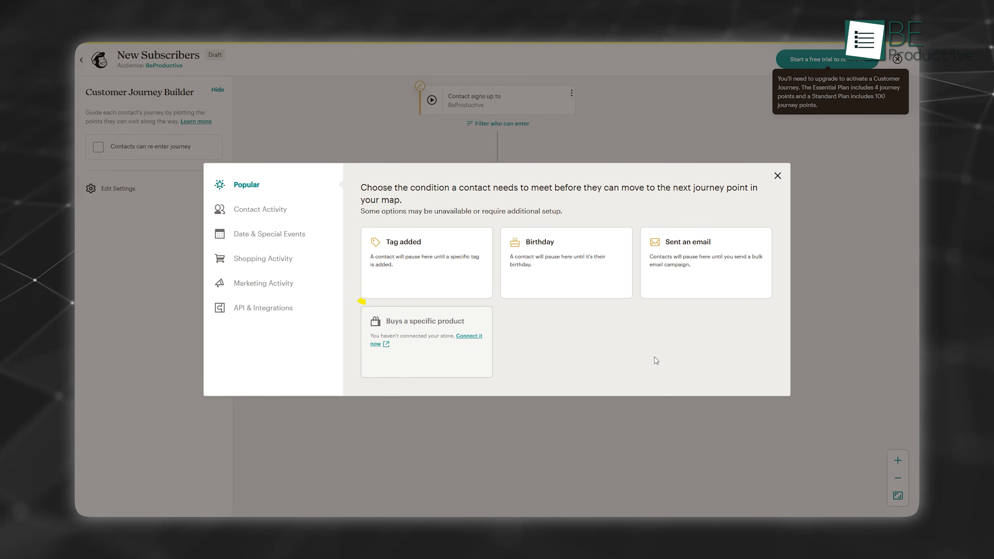
pyautogui.press('Escape')
pyautogui.click(526, 178)
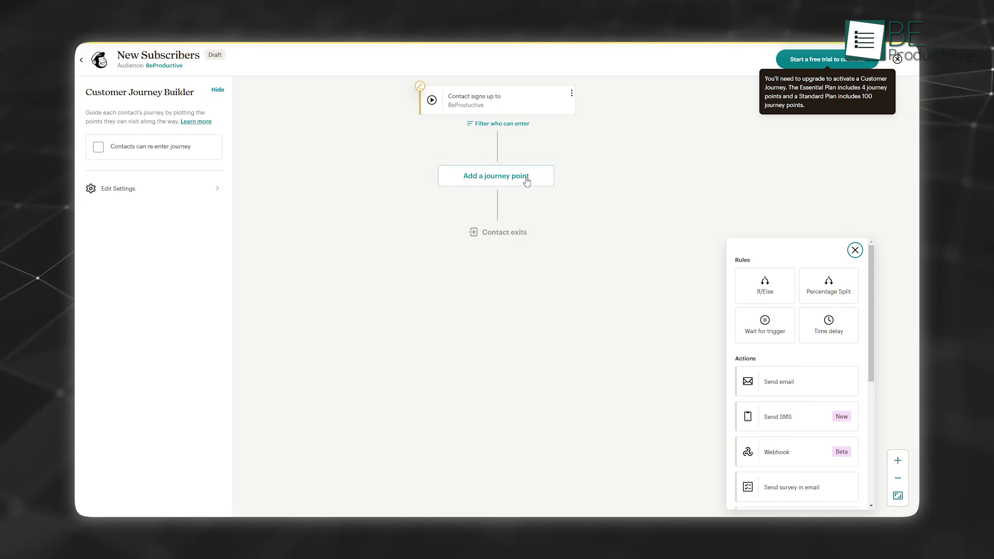
pyautogui.click(808, 385)
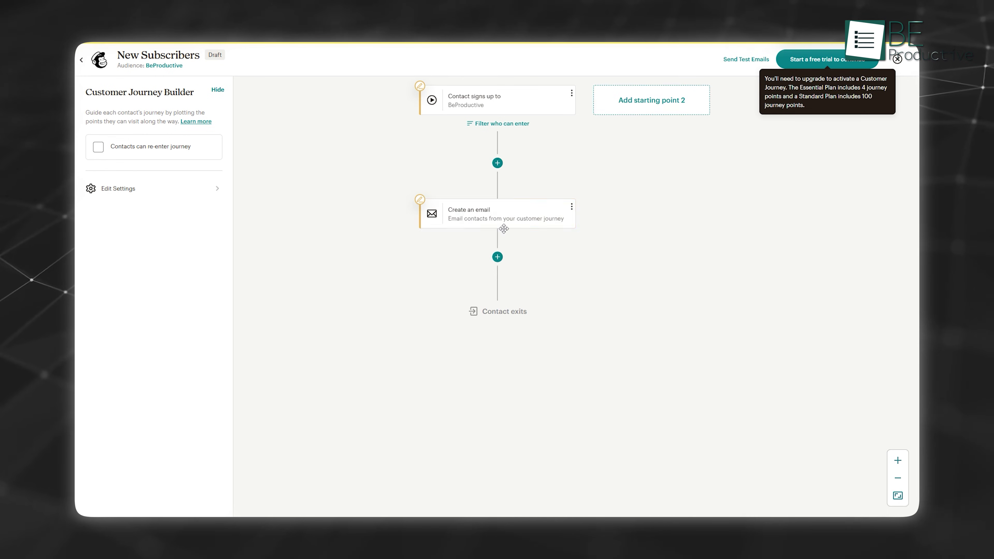
# Add a 3-day time delay after the email step.
pyautogui.click(497, 256)
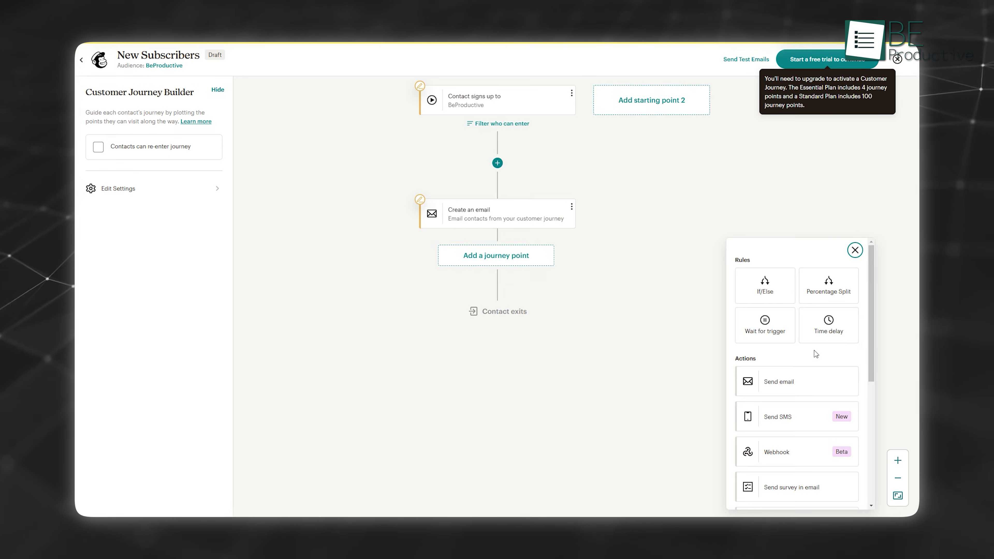
pyautogui.click(828, 327)
pyautogui.click(145, 151)
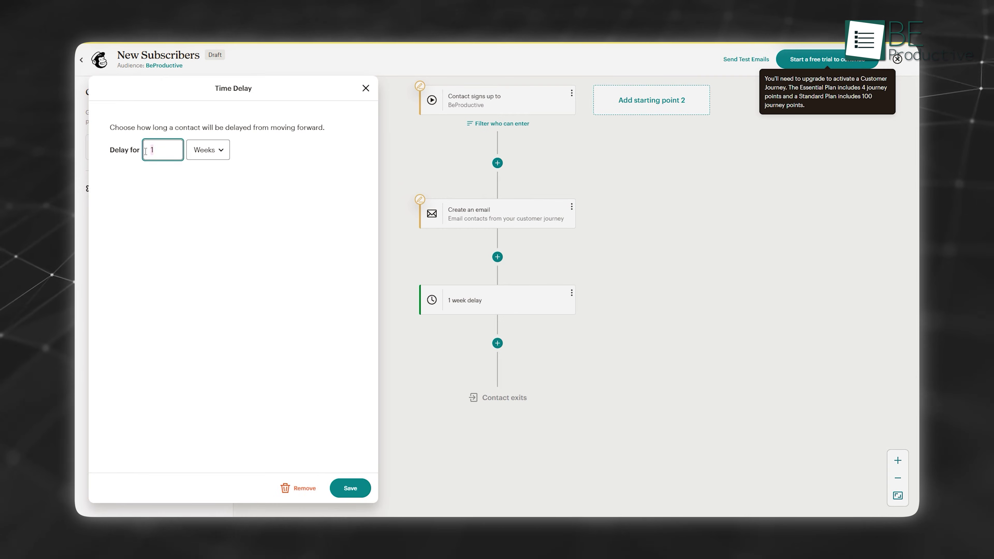
pyautogui.click(199, 155)
pyautogui.click(204, 182)
pyautogui.click(351, 488)
pyautogui.scroll(-1, 497, 318)
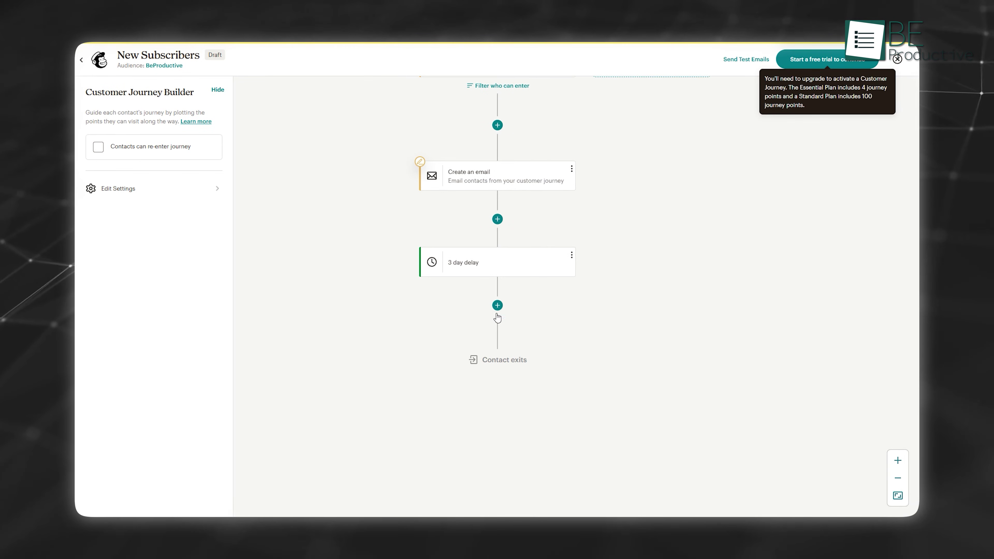
pyautogui.click(497, 310)
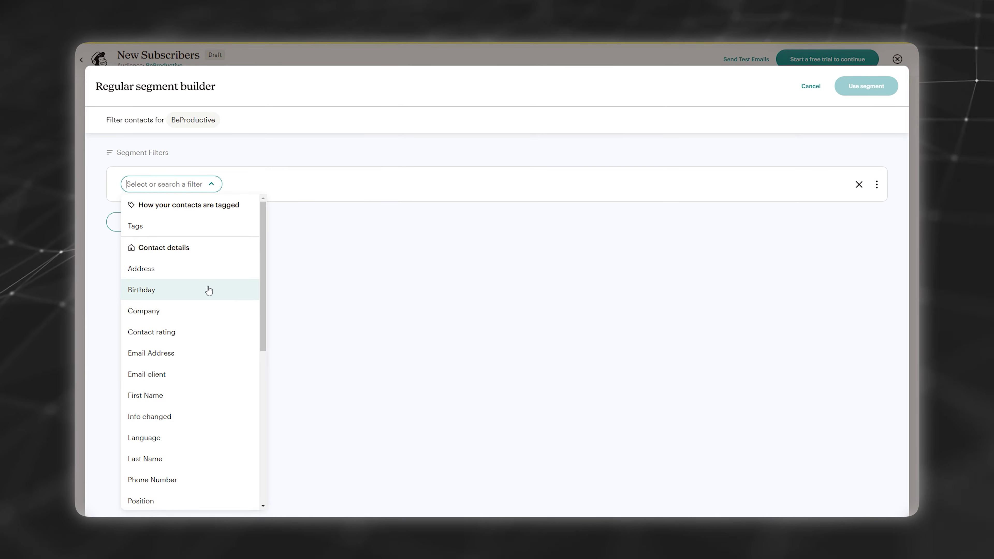
# Limit journey entry to contacts whose Email subscription status is Subscribed.
pyautogui.scroll(-8, 209, 289)
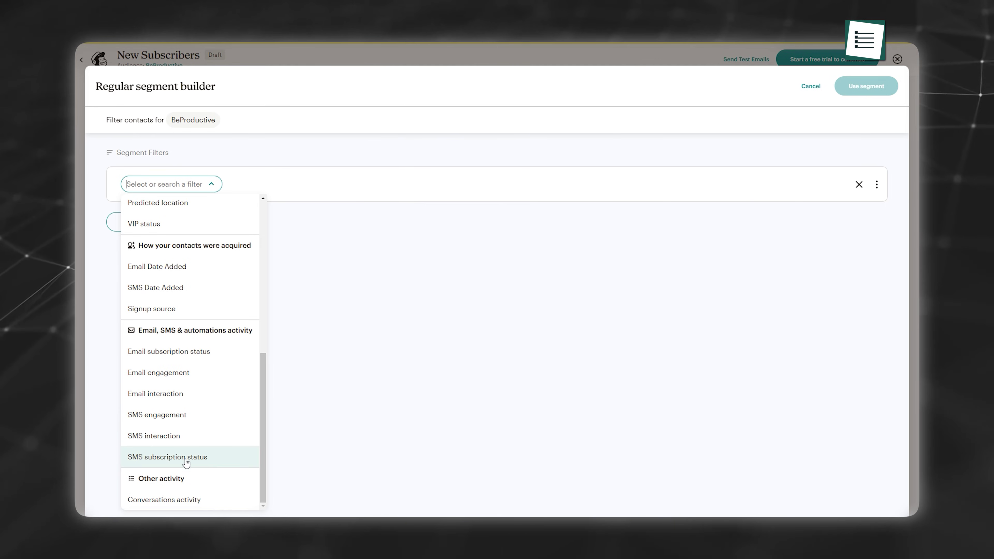
pyautogui.click(184, 355)
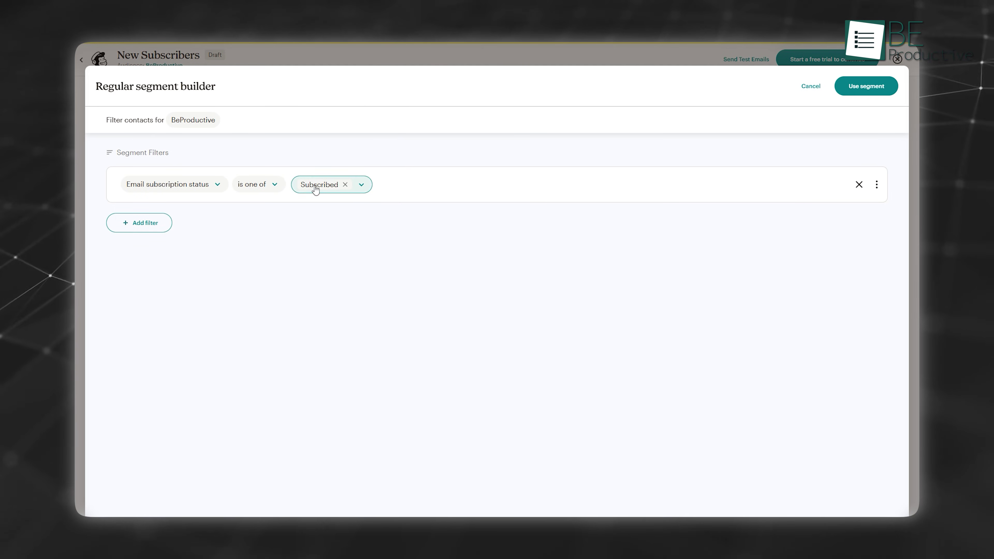
pyautogui.click(863, 85)
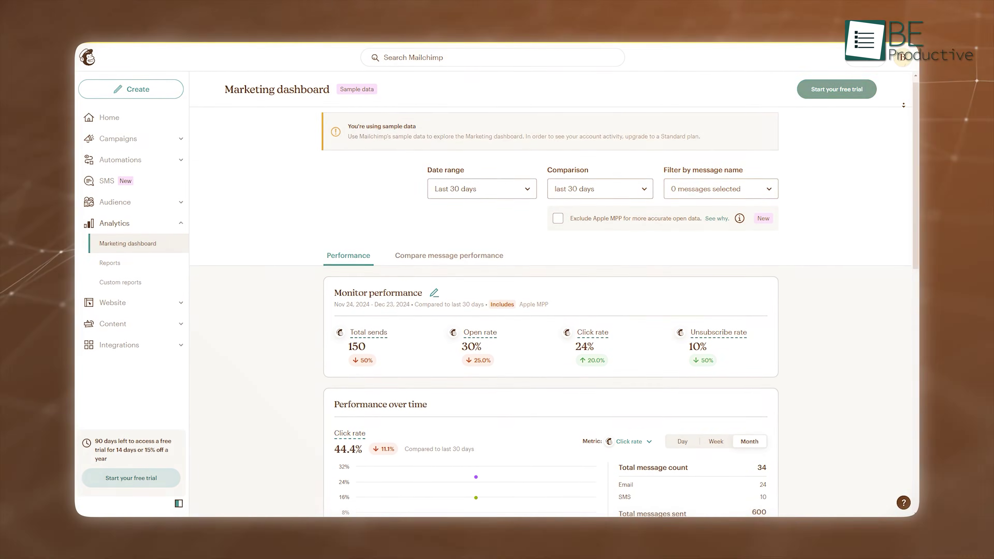
# Switch the Marketing dashboard's click-rate chart to Week, then Day, and scroll down to Conversions.
pyautogui.scroll(-3, 497, 293)
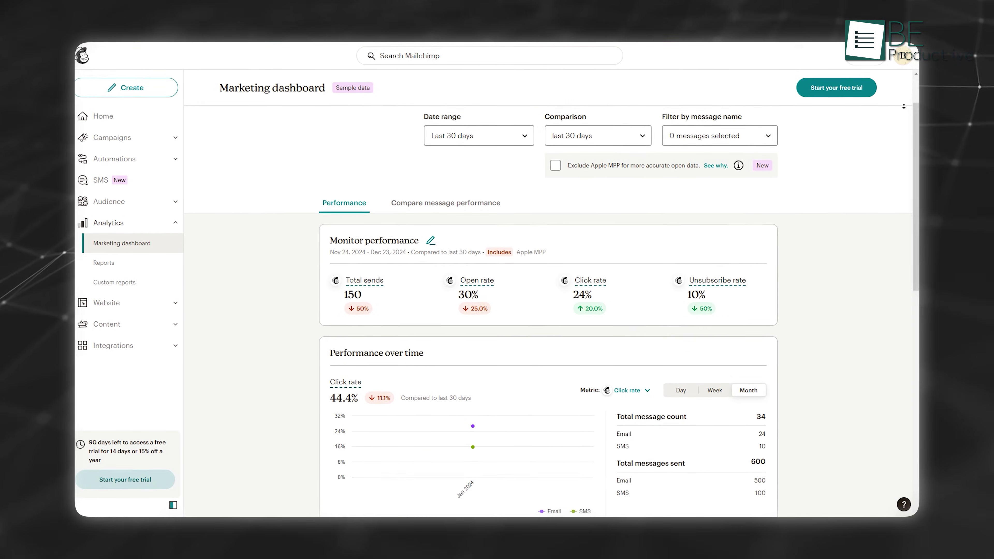
pyautogui.scroll(-2, 905, 106)
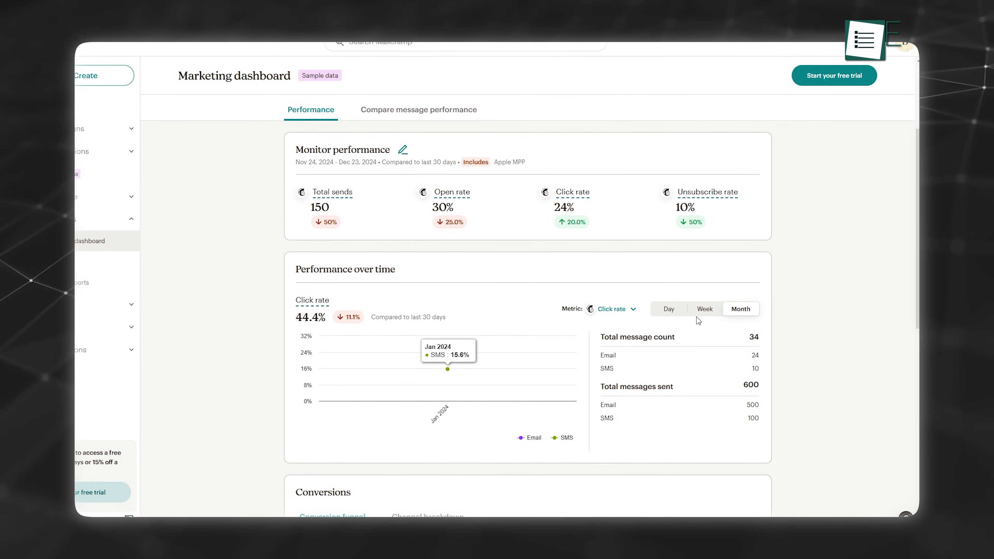
pyautogui.click(702, 312)
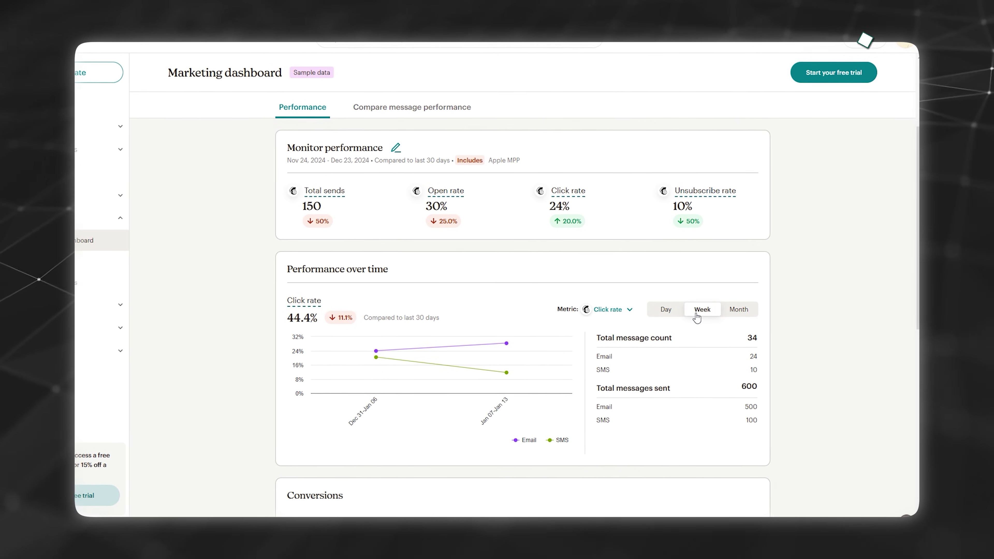
pyautogui.click(671, 314)
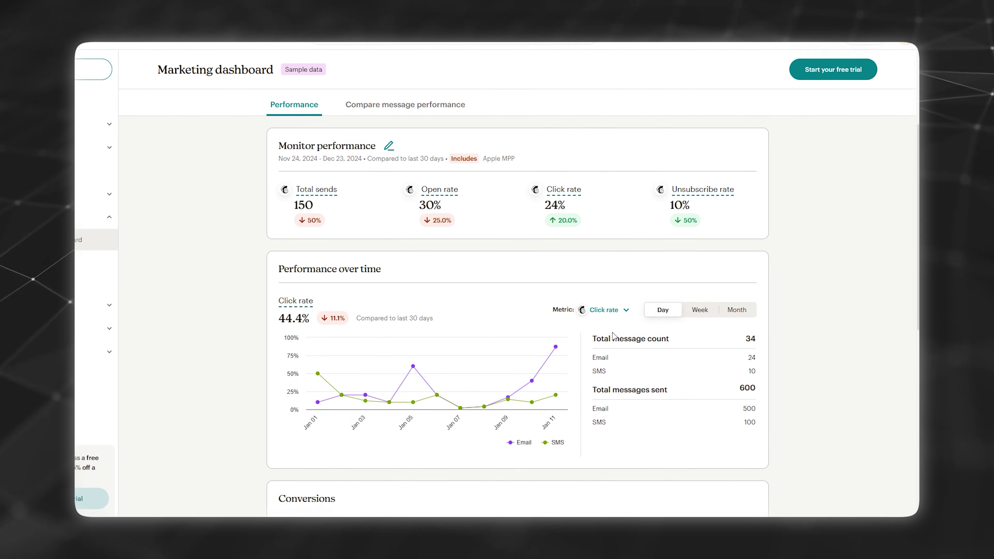
pyautogui.moveTo(521, 396)
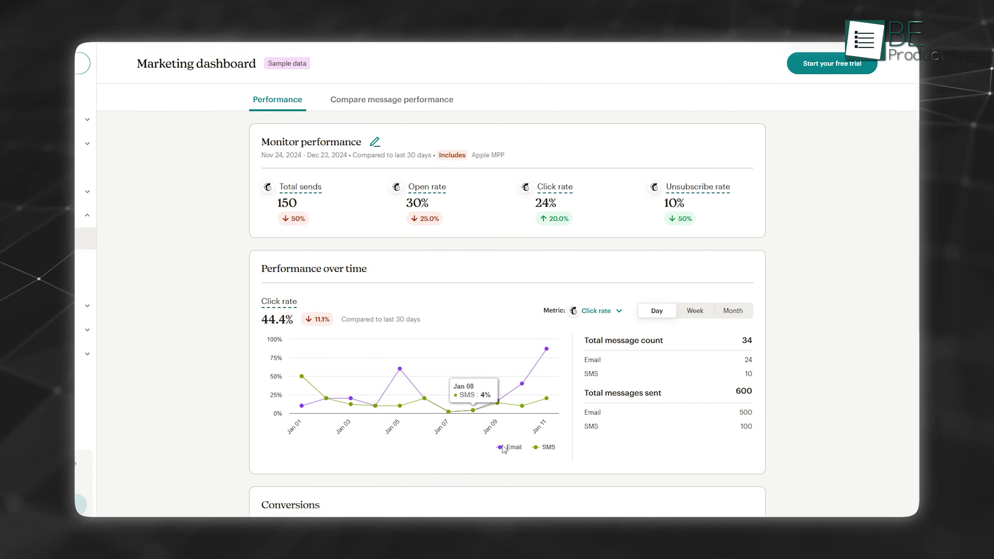
pyautogui.scroll(-7, 450, 457)
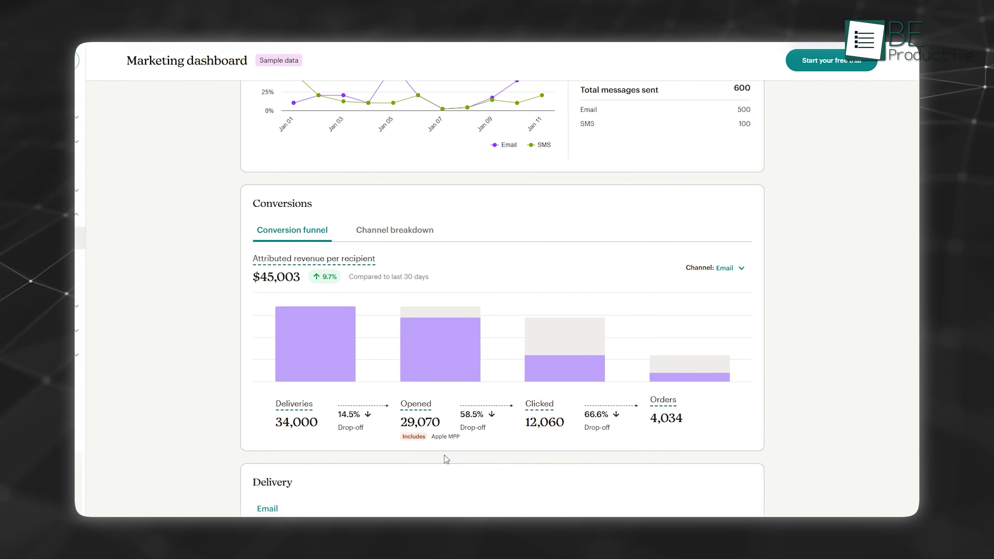
pyautogui.scroll(-1, 442, 458)
pyautogui.scroll(-1, 441, 457)
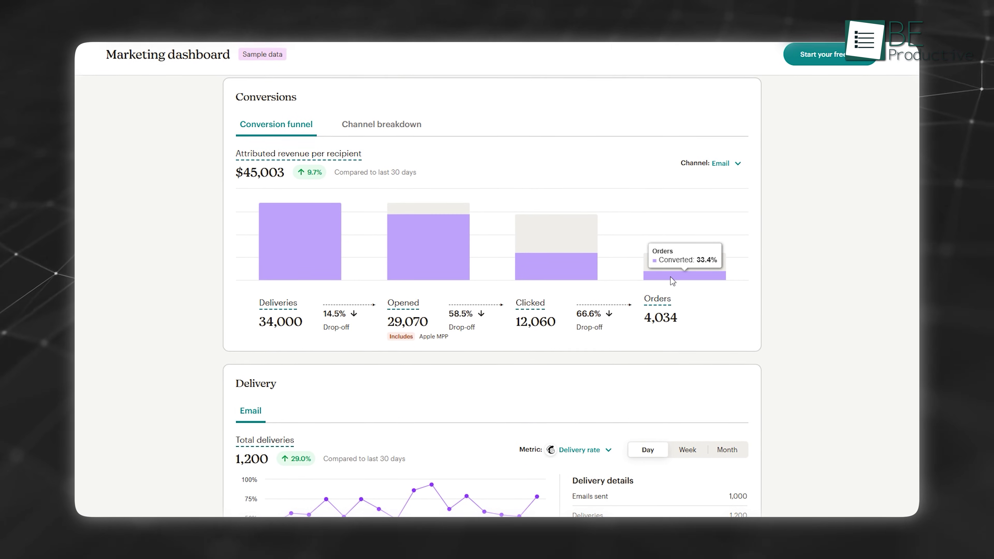
pyautogui.scroll(-3, 818, 281)
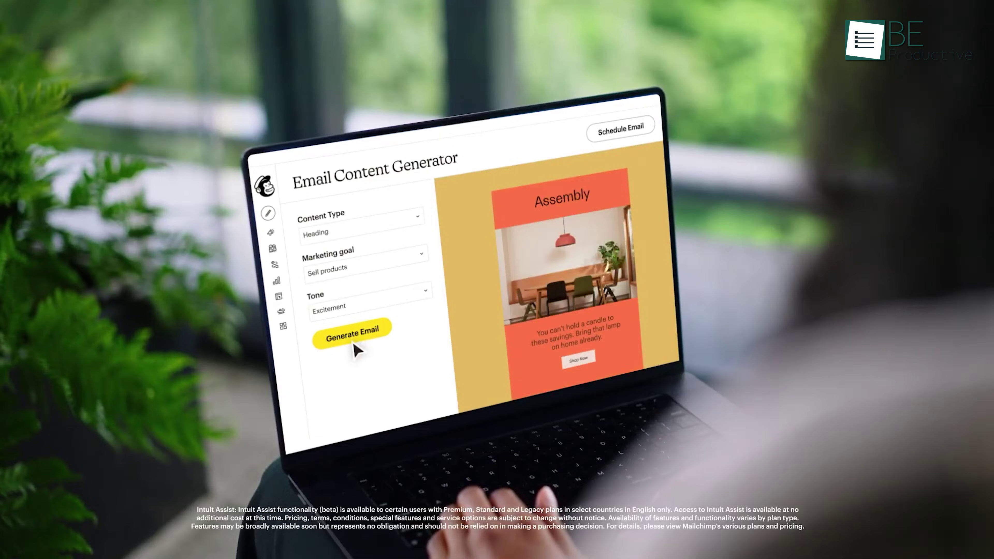